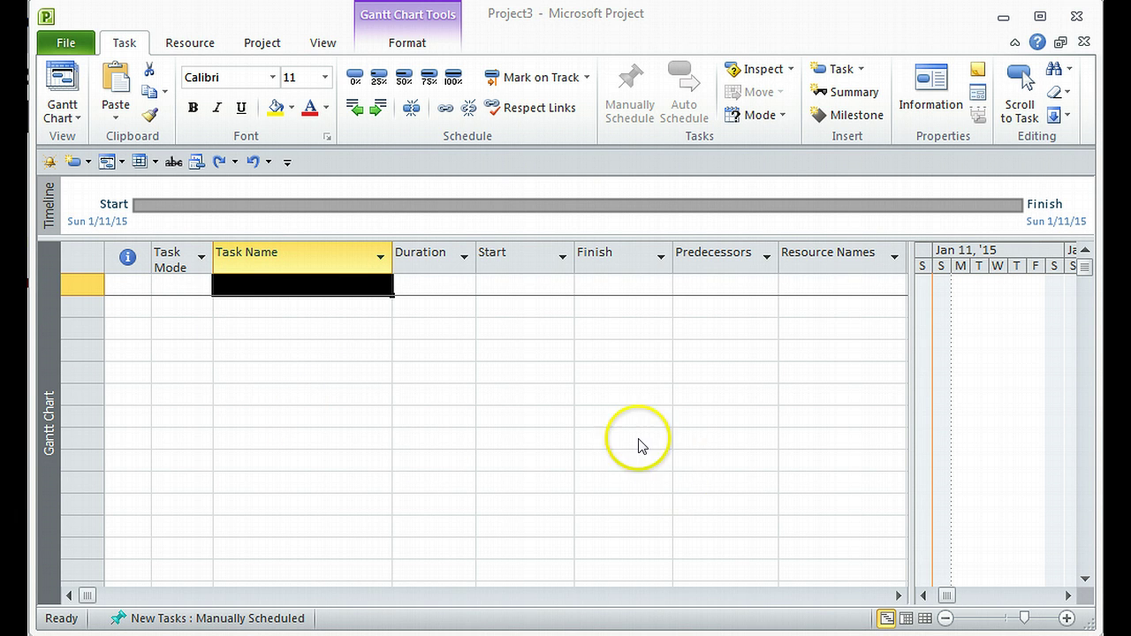
# Enter 'Task 1' and a misspelled second task name in the first two Task Name rows.
pyautogui.click(300, 330)
pyautogui.click(253, 282)
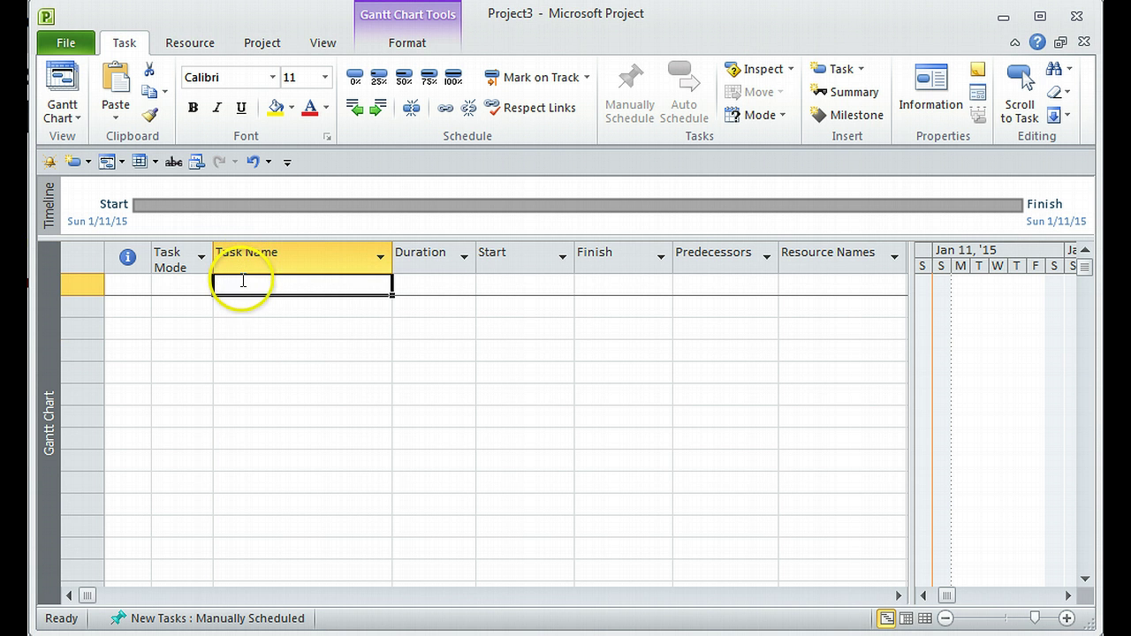
pyautogui.write('Tas')
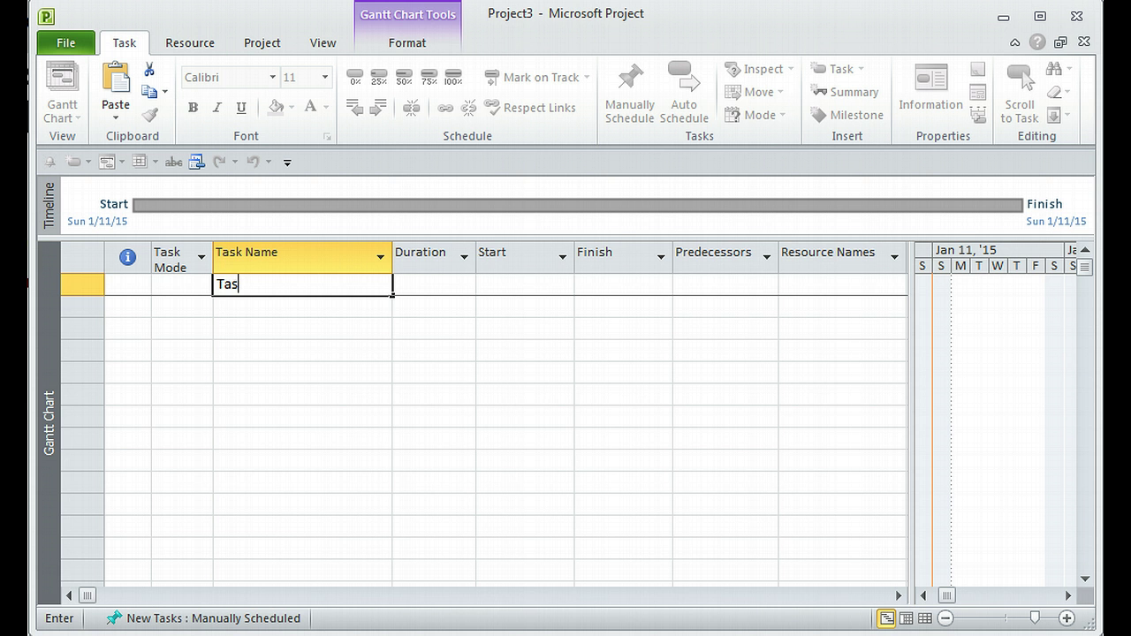
pyautogui.write('k 1')
pyautogui.press('Return')
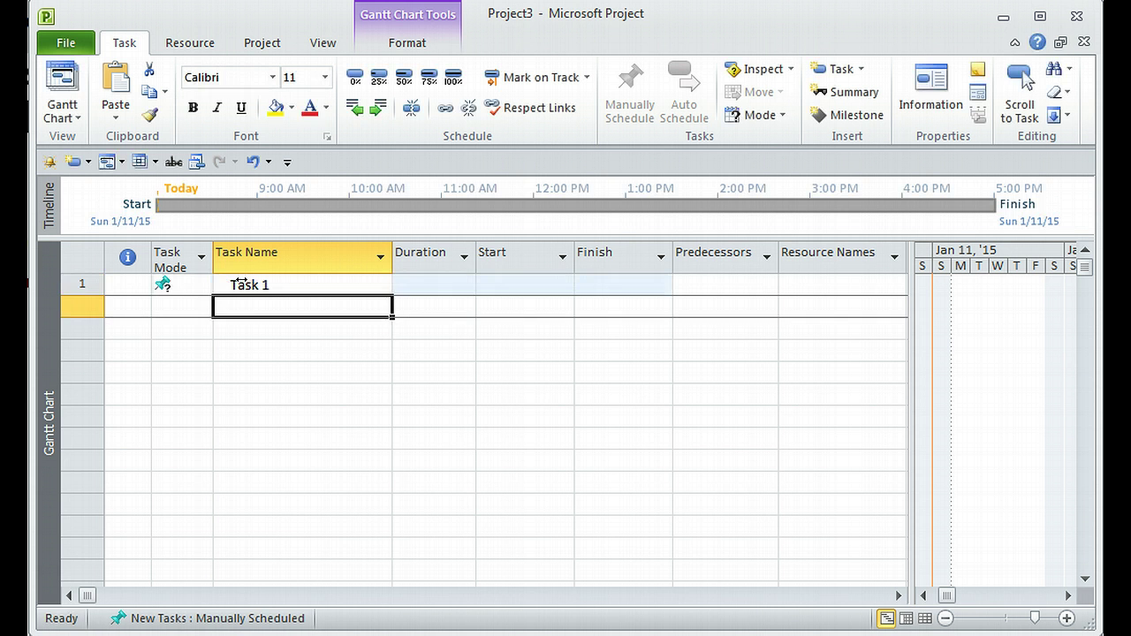
pyautogui.write('Tas 2')
pyautogui.press('Return')
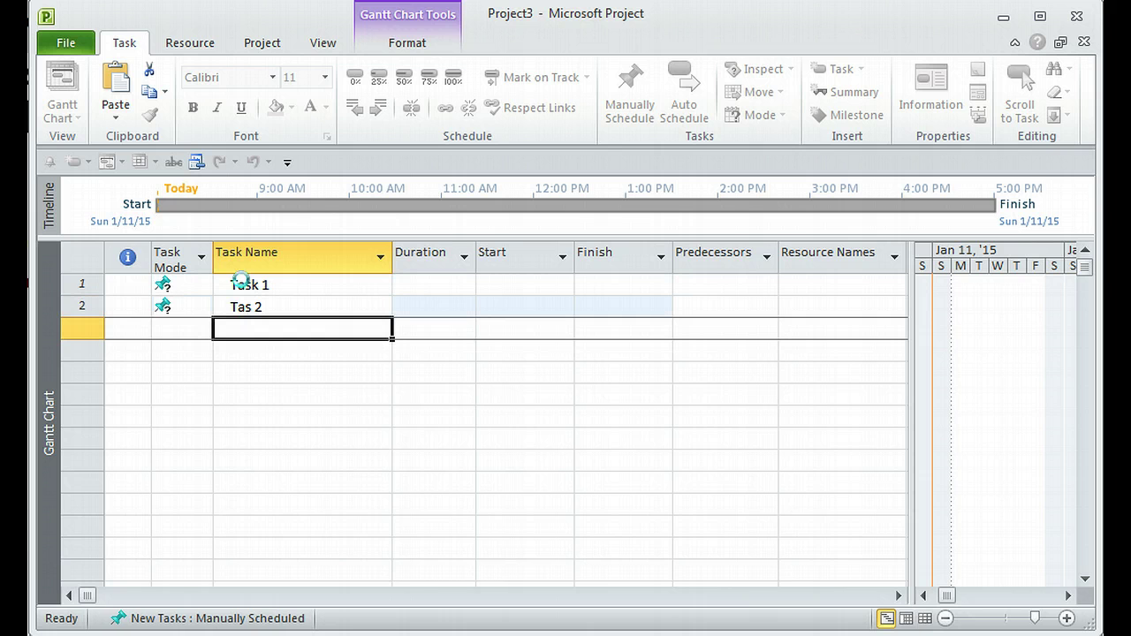
# Correct the second name to 'Task 2' and add 'Task 3' below it.
pyautogui.click(239, 306)
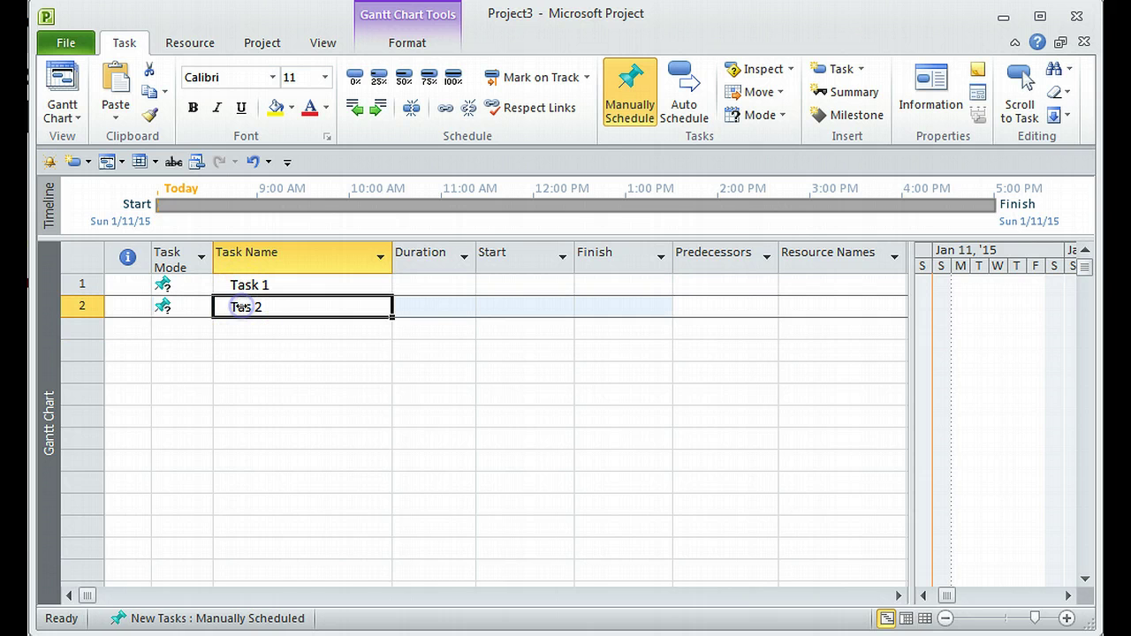
pyautogui.click(238, 306)
pyautogui.write('k')
pyautogui.press('Return')
pyautogui.write('Taskh')
pyautogui.press('BackSpace')
pyautogui.write('3')
pyautogui.press('Return')
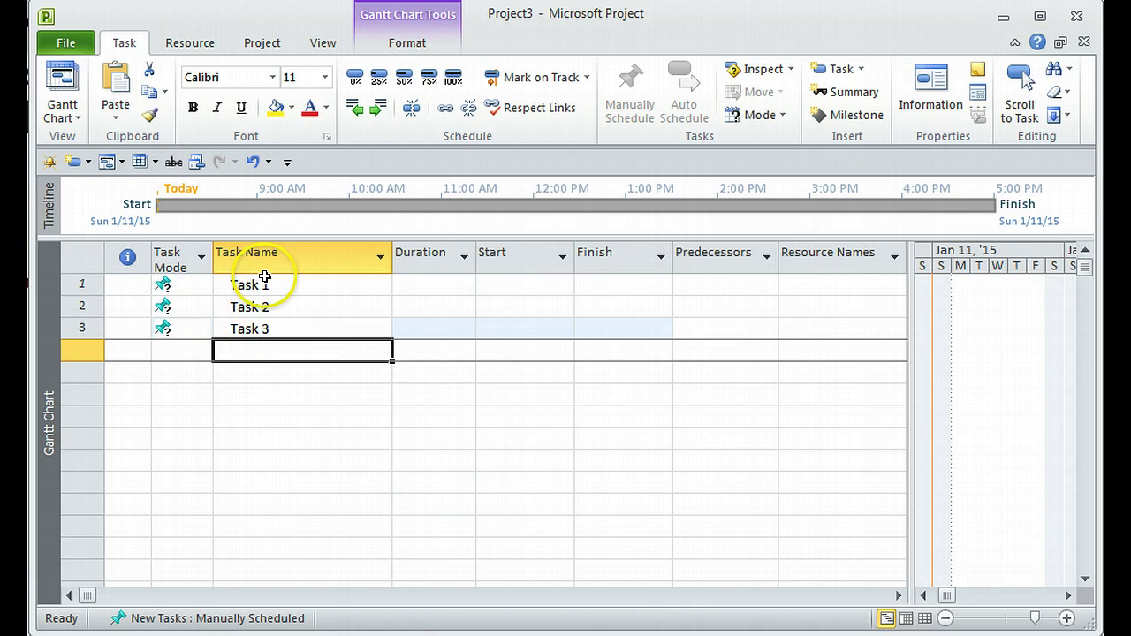
# Use the Duration spinners to set Task 1 and Task 2 to 2 days and Task 3 to 4 days.
pyautogui.click(453, 287)
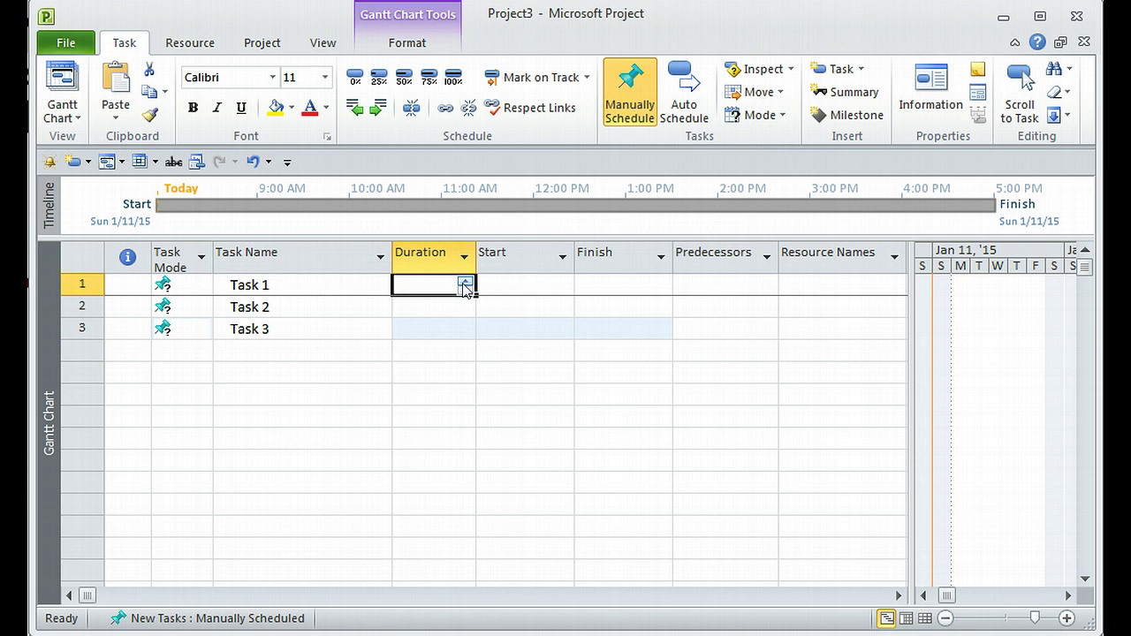
pyautogui.click(464, 283)
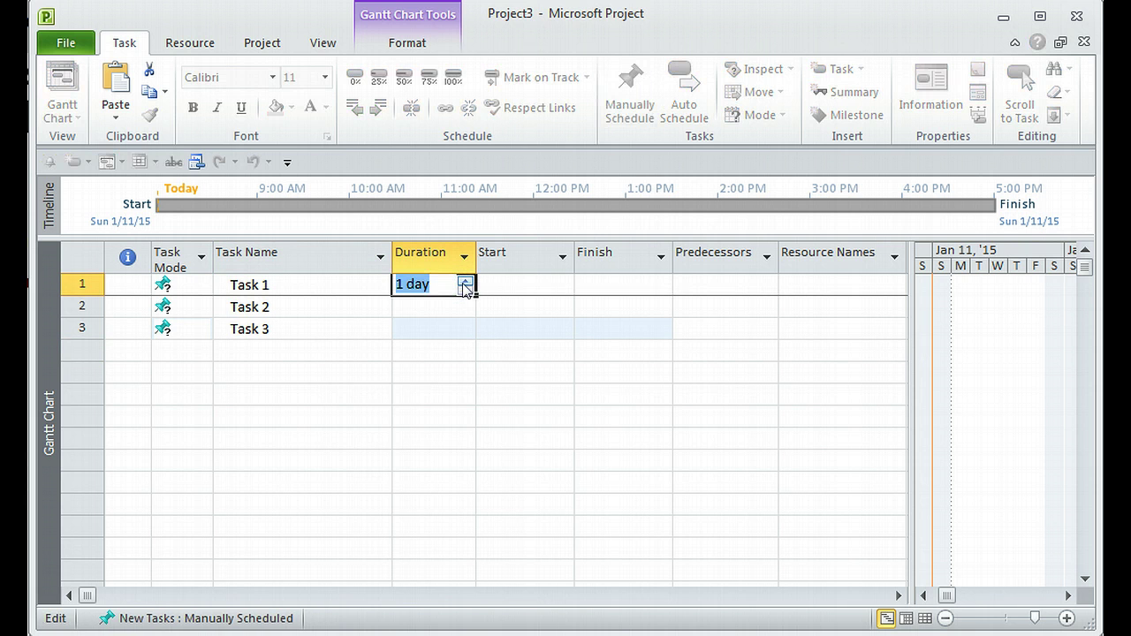
pyautogui.click(463, 283)
pyautogui.click(340, 302)
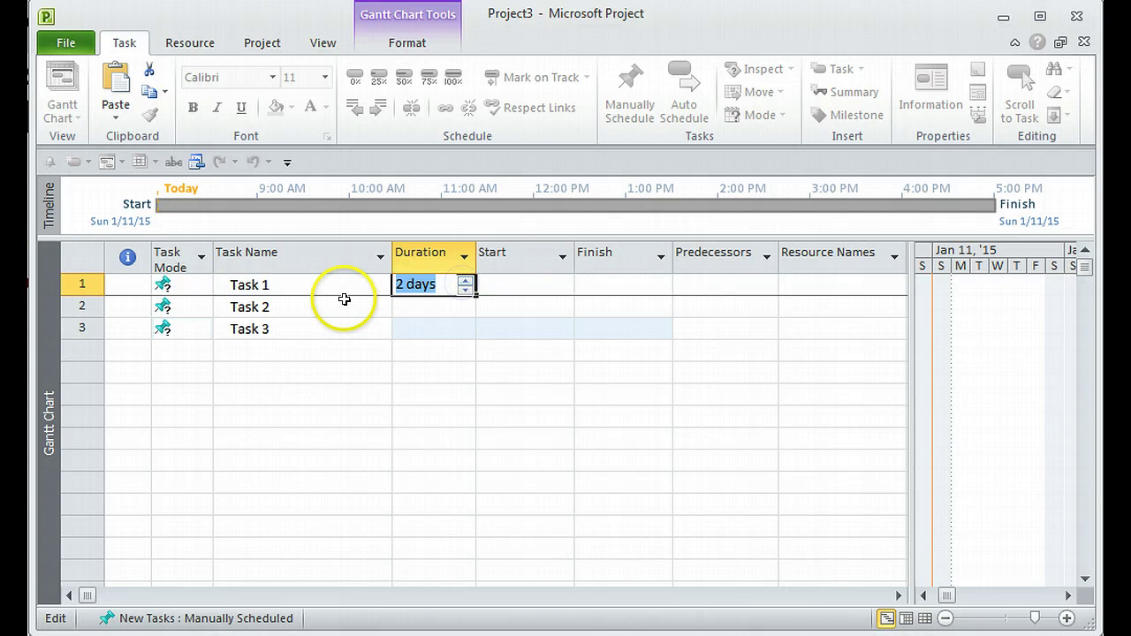
pyautogui.click(421, 309)
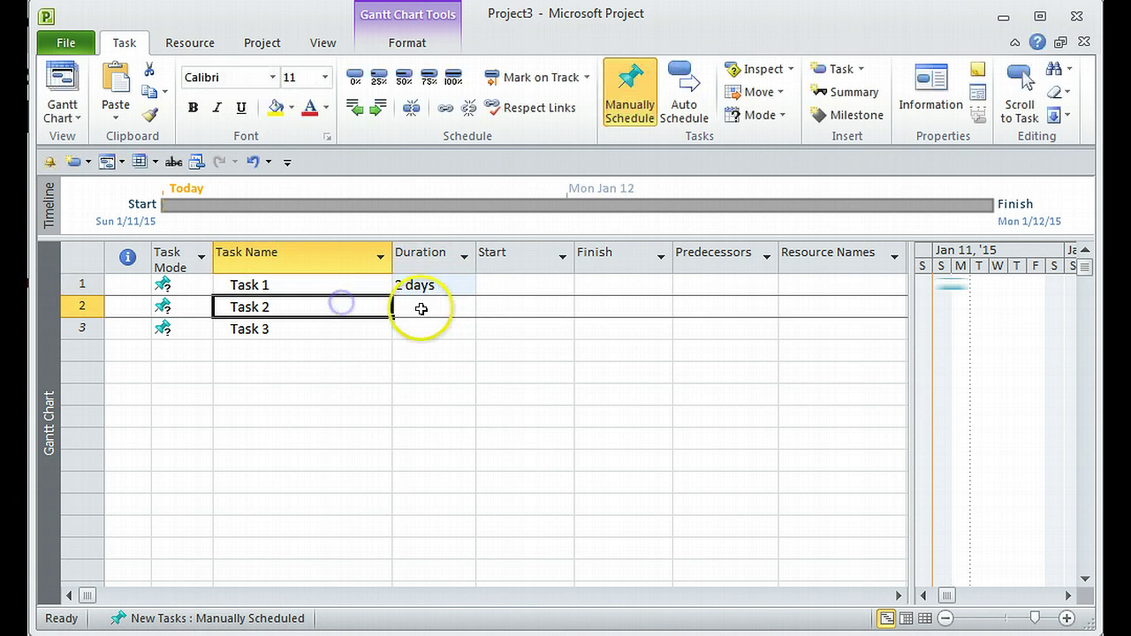
pyautogui.click(465, 302)
pyautogui.click(434, 327)
pyautogui.click(466, 326)
pyautogui.click(466, 325)
pyautogui.click(466, 326)
pyautogui.click(434, 349)
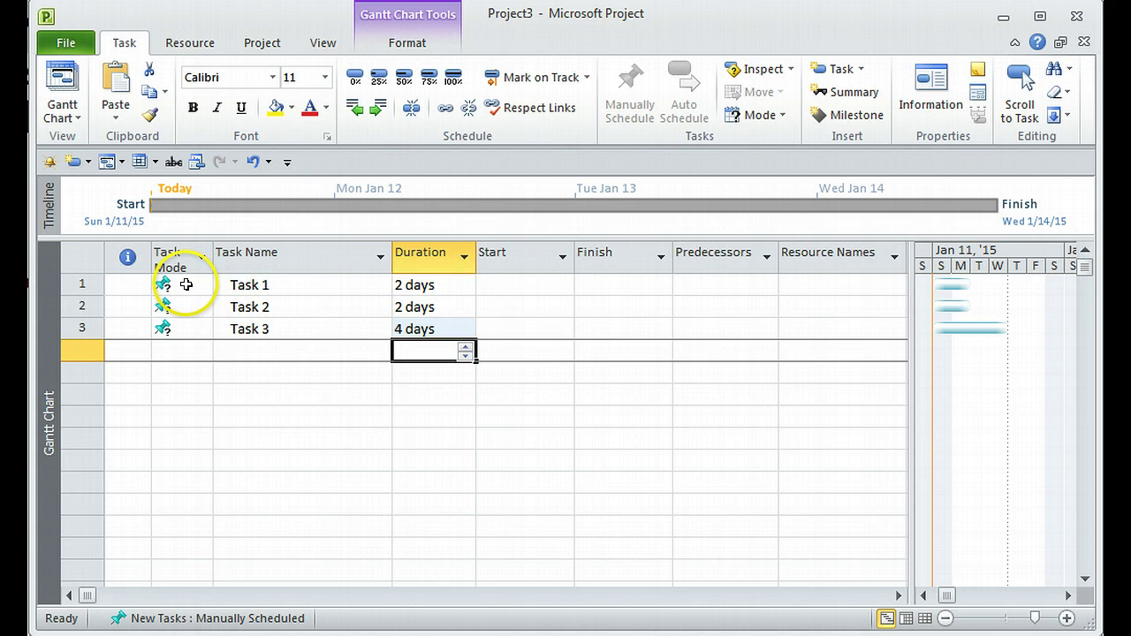
pyautogui.moveTo(185, 283)
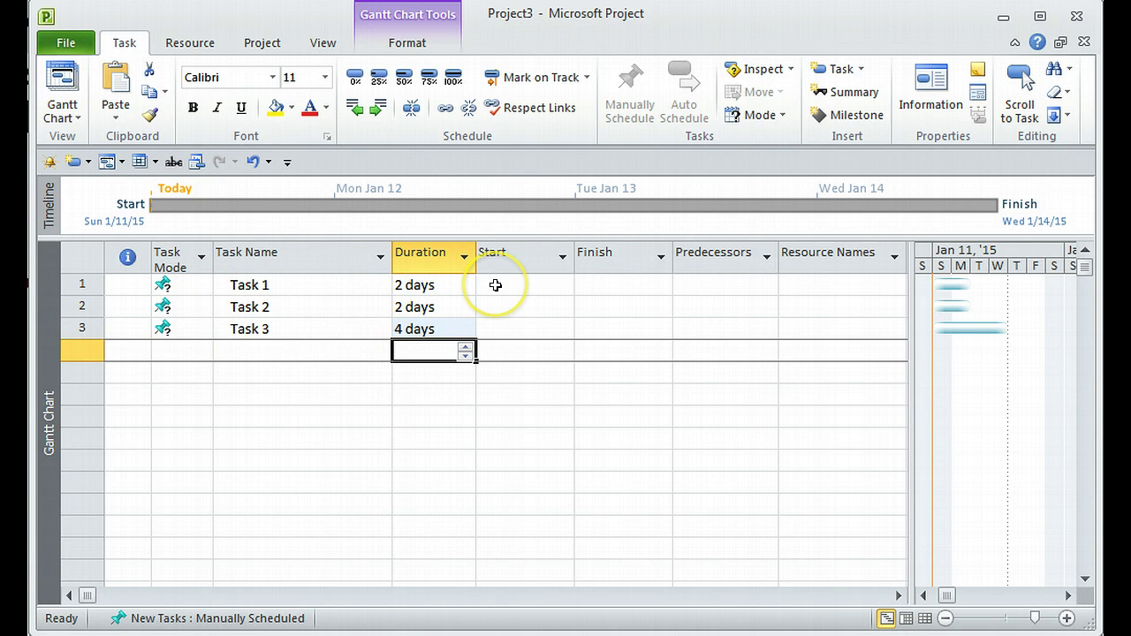
# Set Task 1's start date to today, Sun 1/11/15, from its calendar.
pyautogui.click(541, 282)
pyautogui.click(568, 285)
pyautogui.click(480, 459)
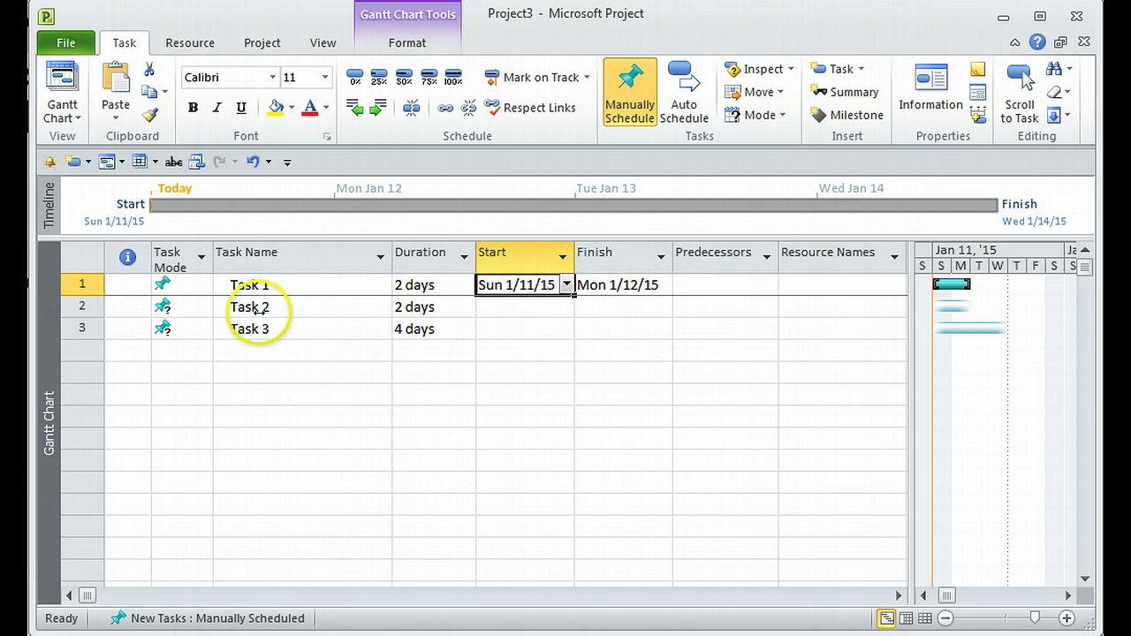
# Enter predecessor 1 for Task 2 and predecessor 2 for Task 3.
pyautogui.click(726, 308)
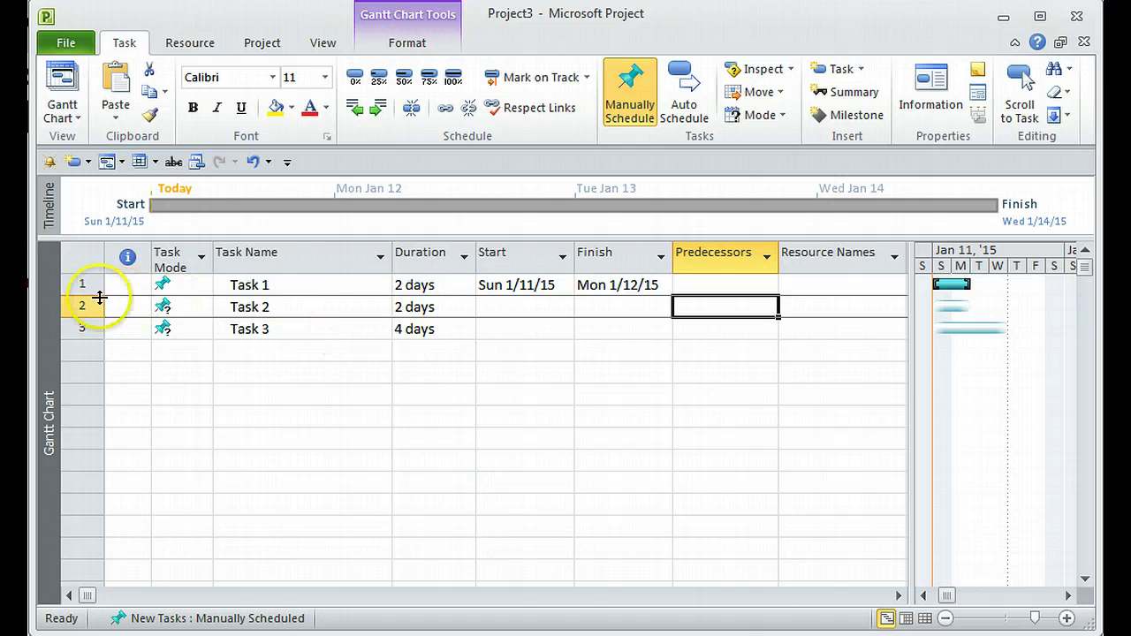
pyautogui.write('1')
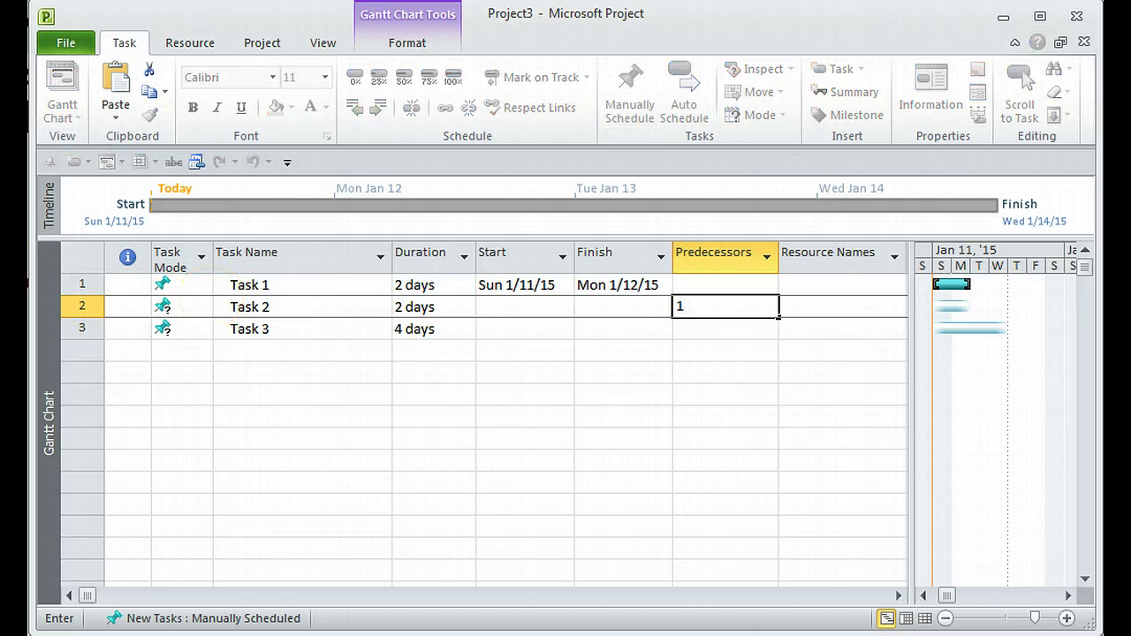
pyautogui.press('Return')
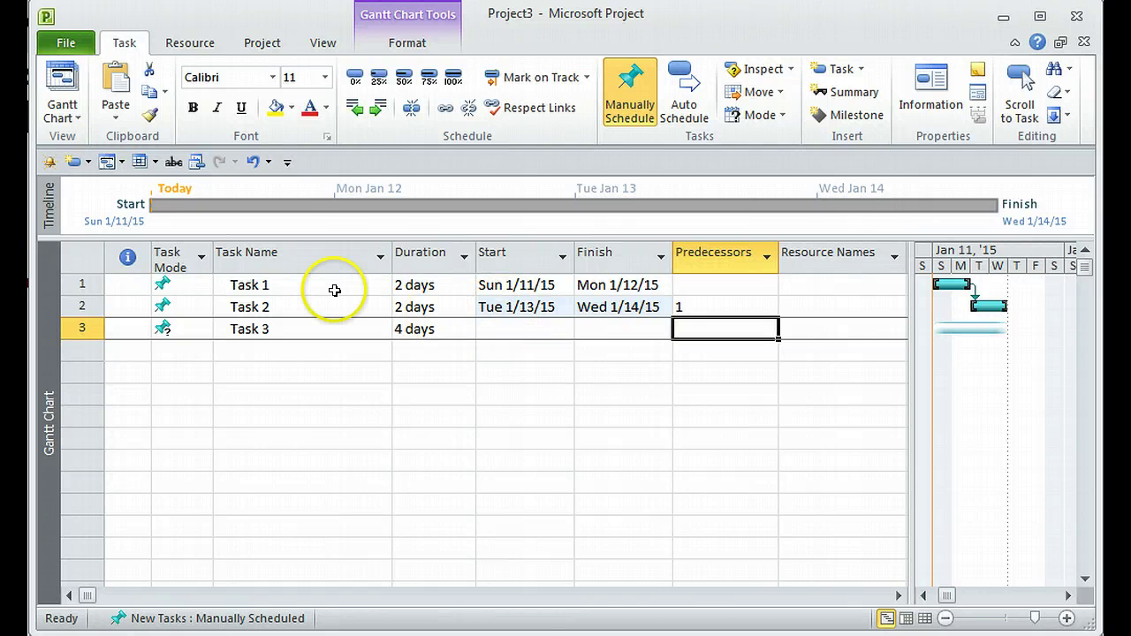
pyautogui.click(690, 330)
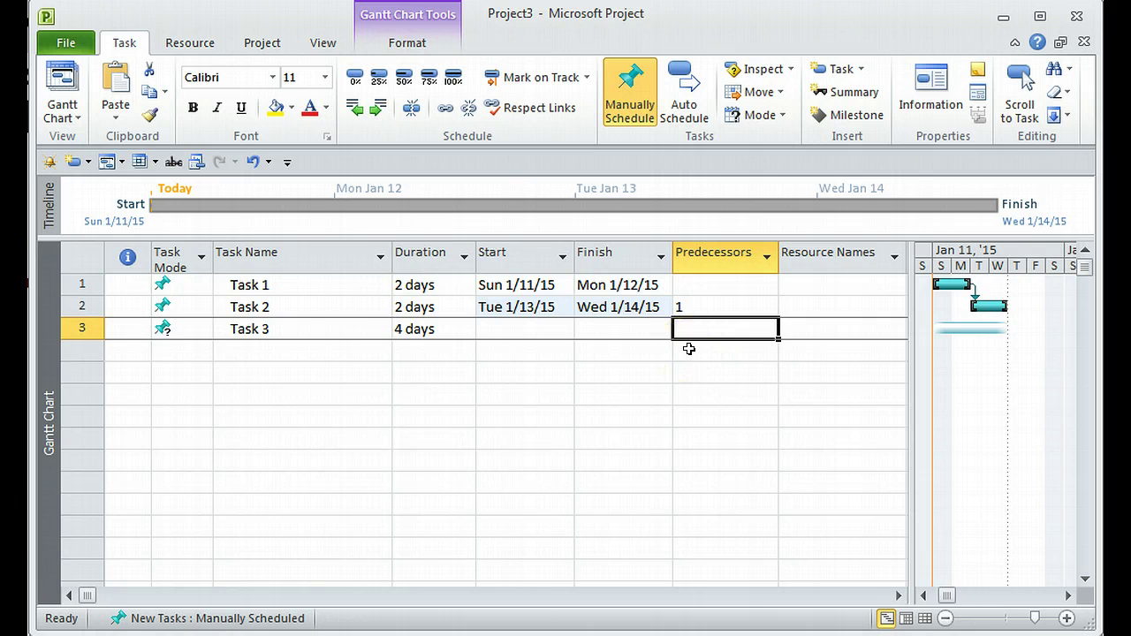
pyautogui.write('2')
pyautogui.click(688, 369)
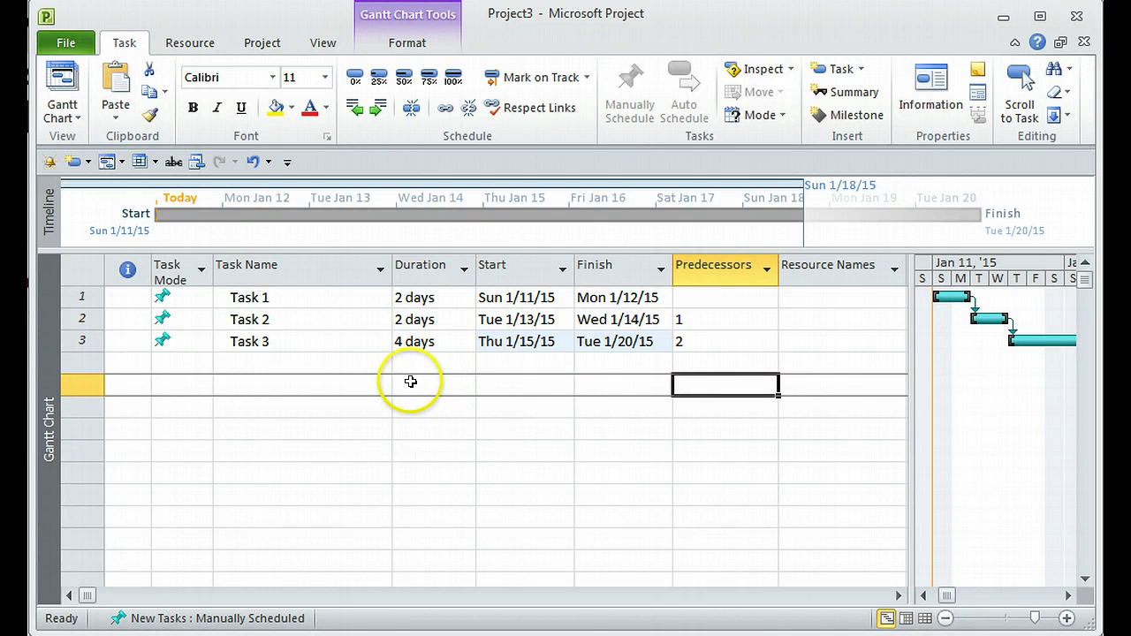
# Raise Task 2's duration from 2 to 3 days so it finishes Thu 1/15/15.
pyautogui.click(441, 295)
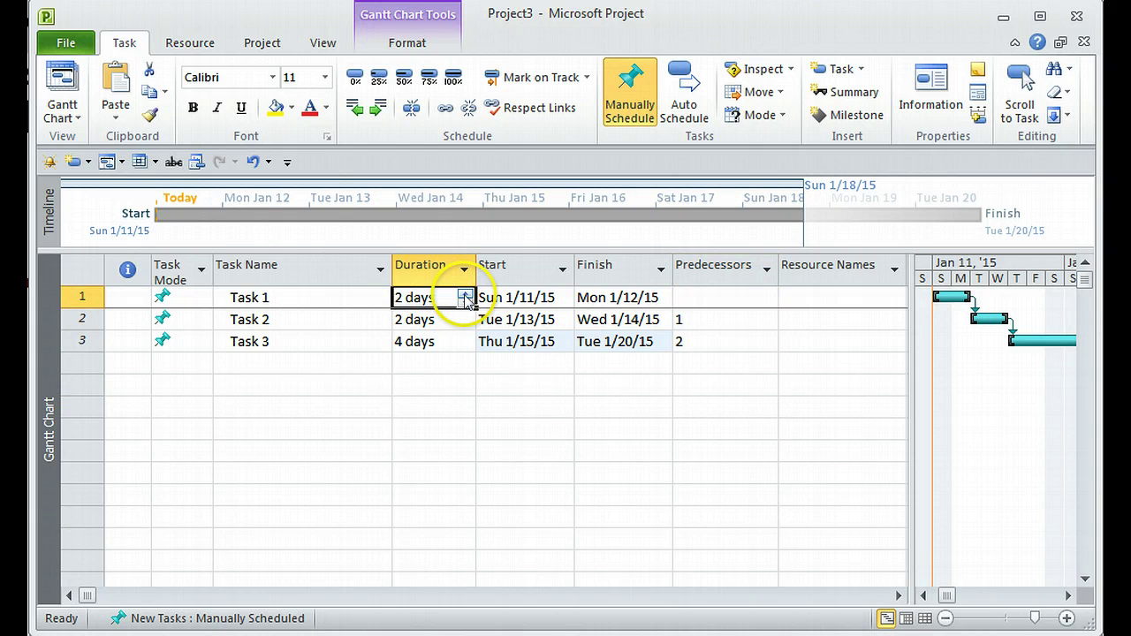
pyautogui.click(442, 365)
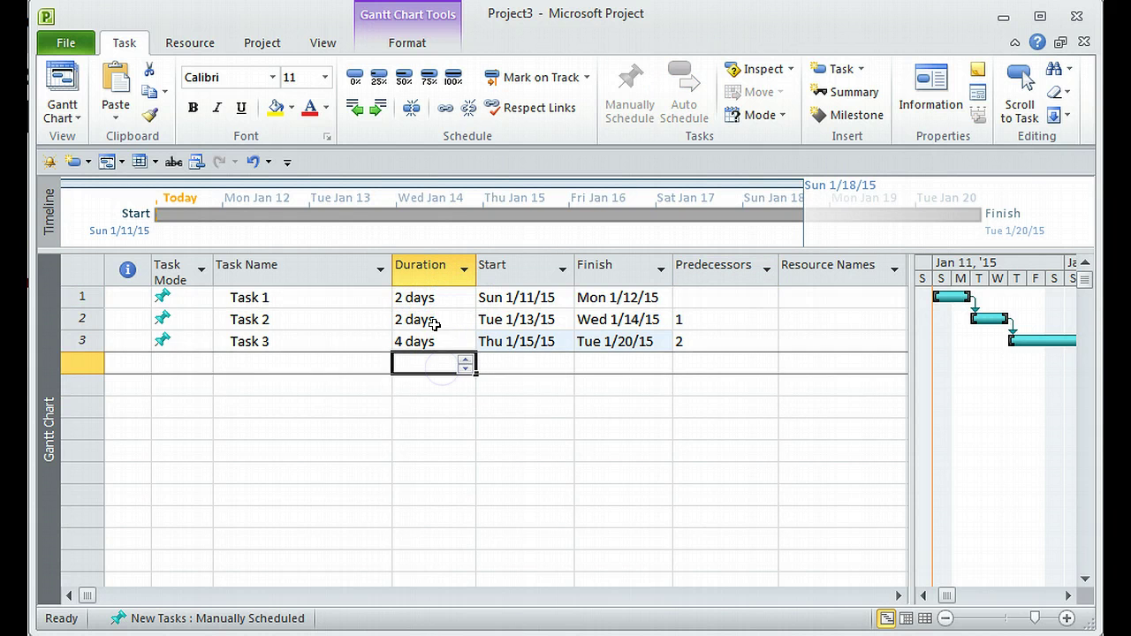
pyautogui.click(434, 327)
pyautogui.click(465, 314)
pyautogui.click(443, 366)
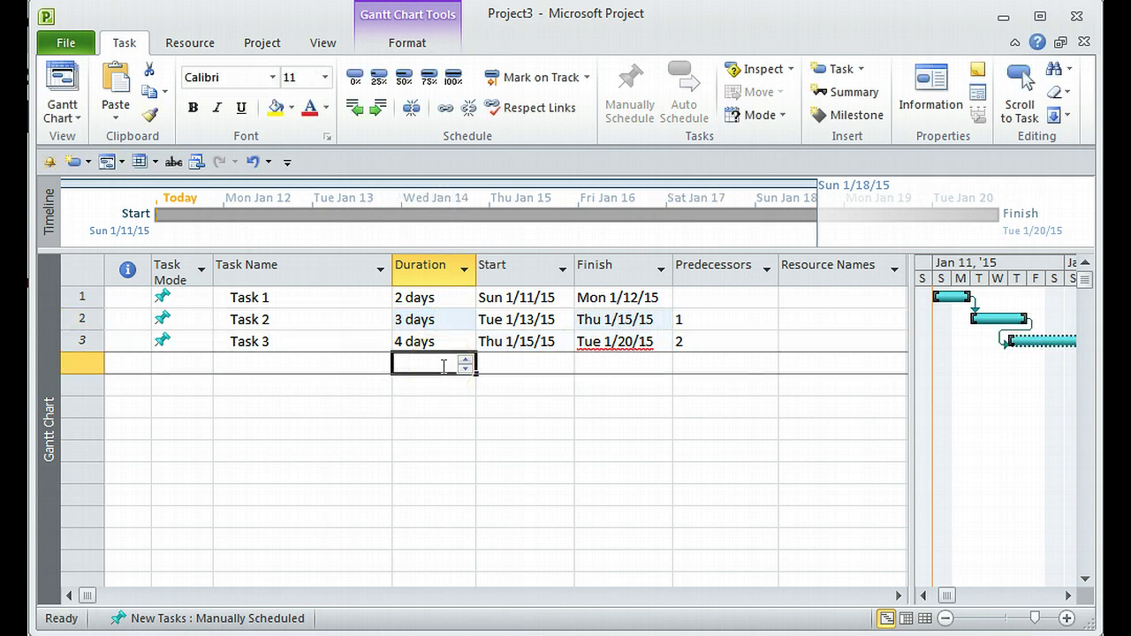
pyautogui.click(432, 356)
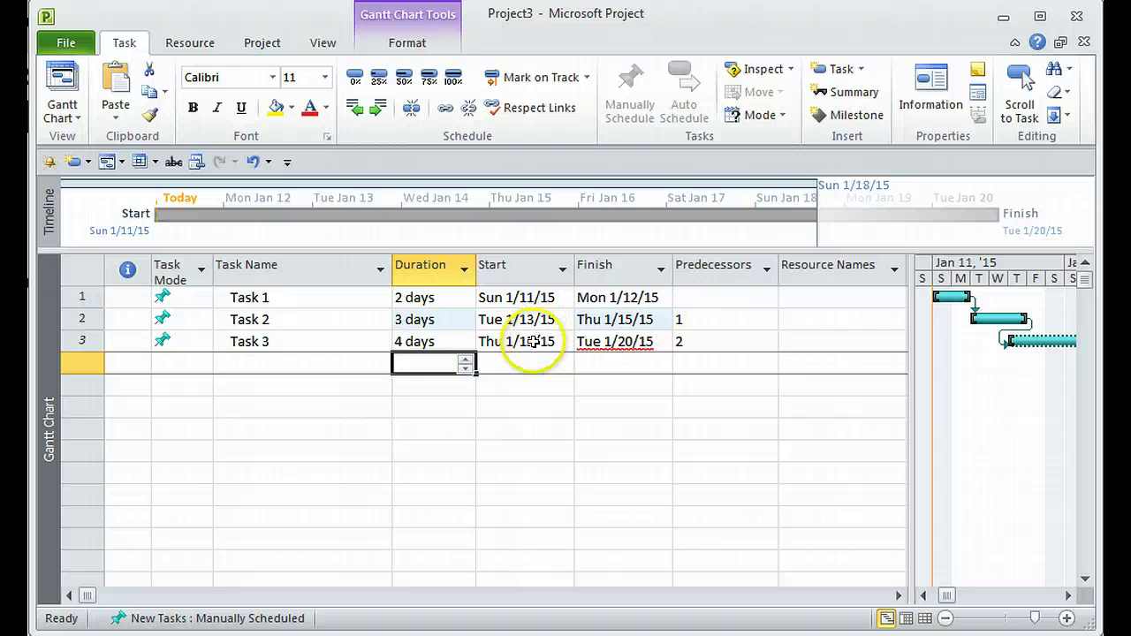
# Change Task 3's task mode to Auto Scheduled.
pyautogui.click(205, 346)
pyautogui.click(205, 345)
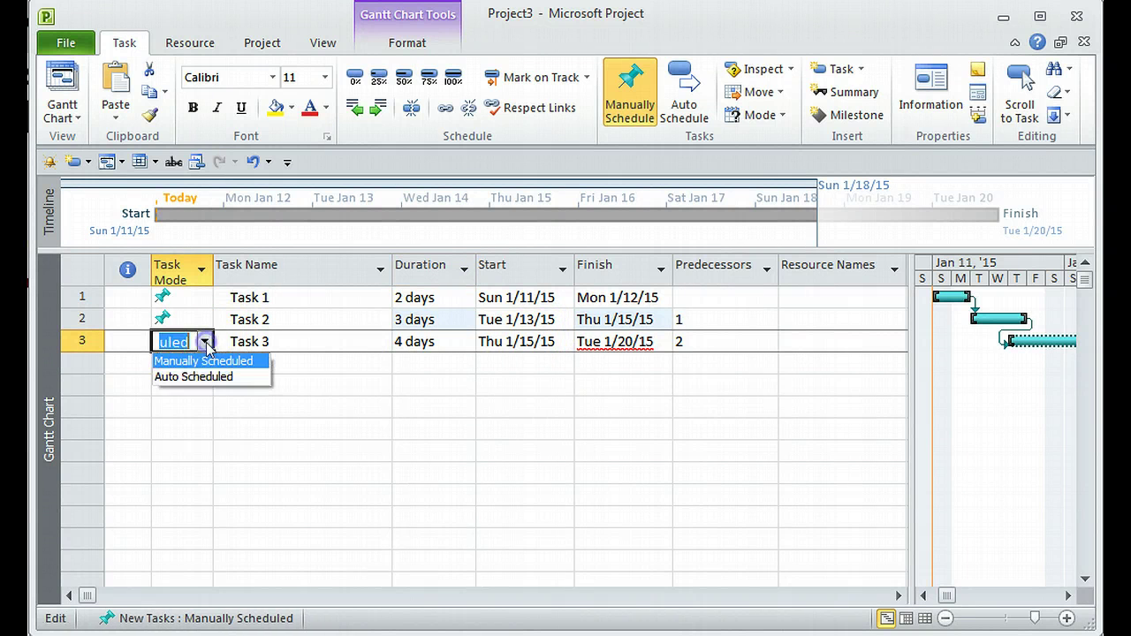
pyautogui.click(200, 379)
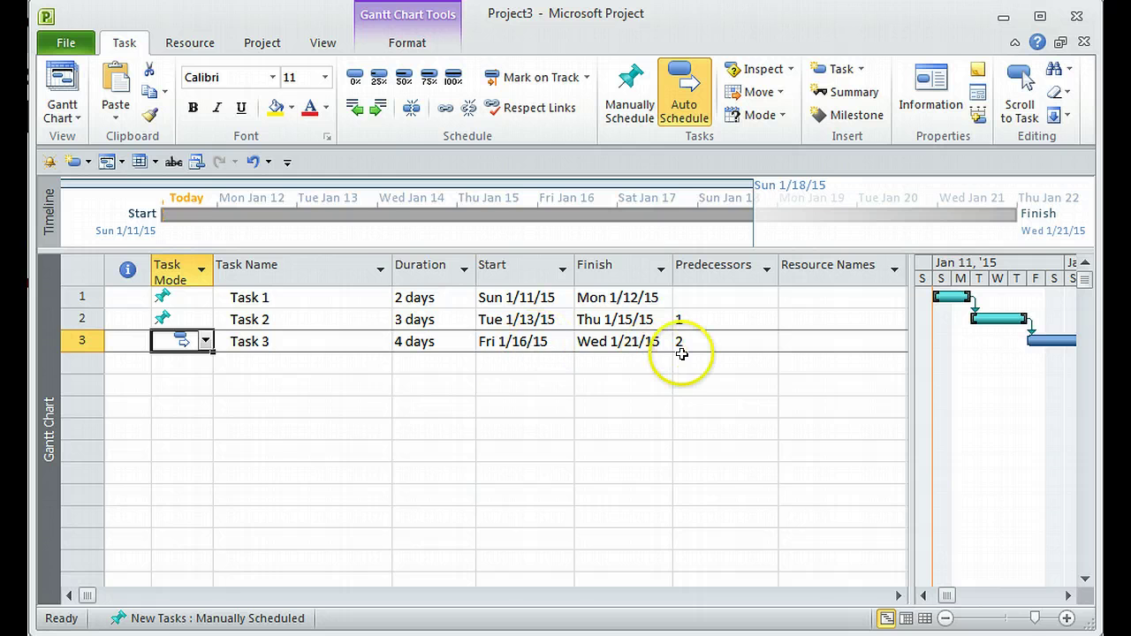
# Make new tasks Auto Scheduled by default from the status bar.
pyautogui.click(334, 380)
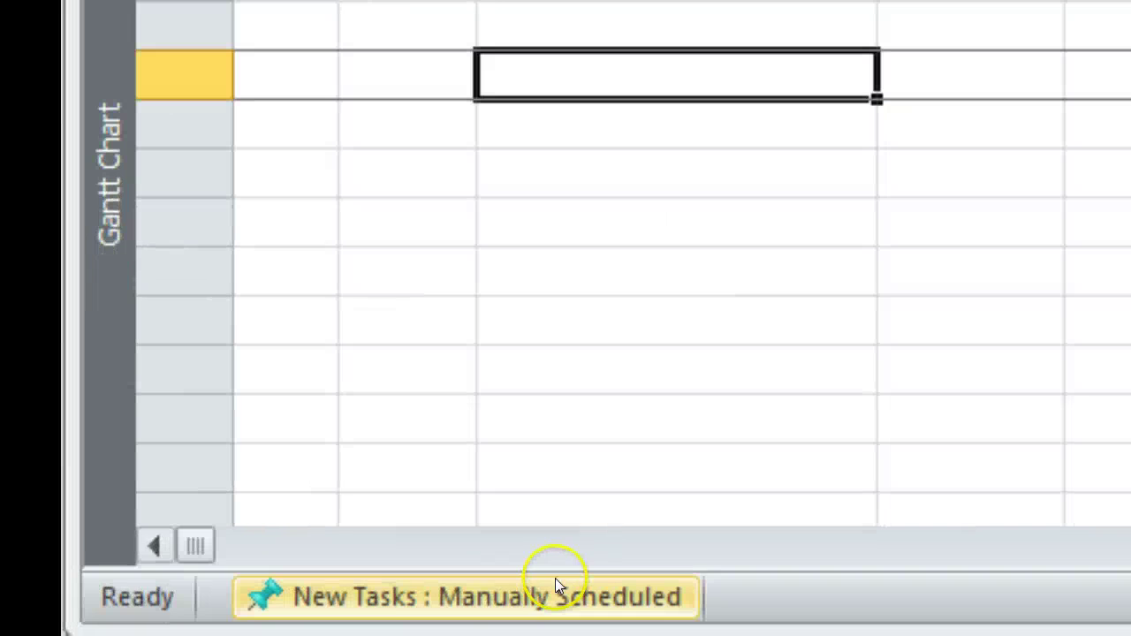
pyautogui.click(388, 592)
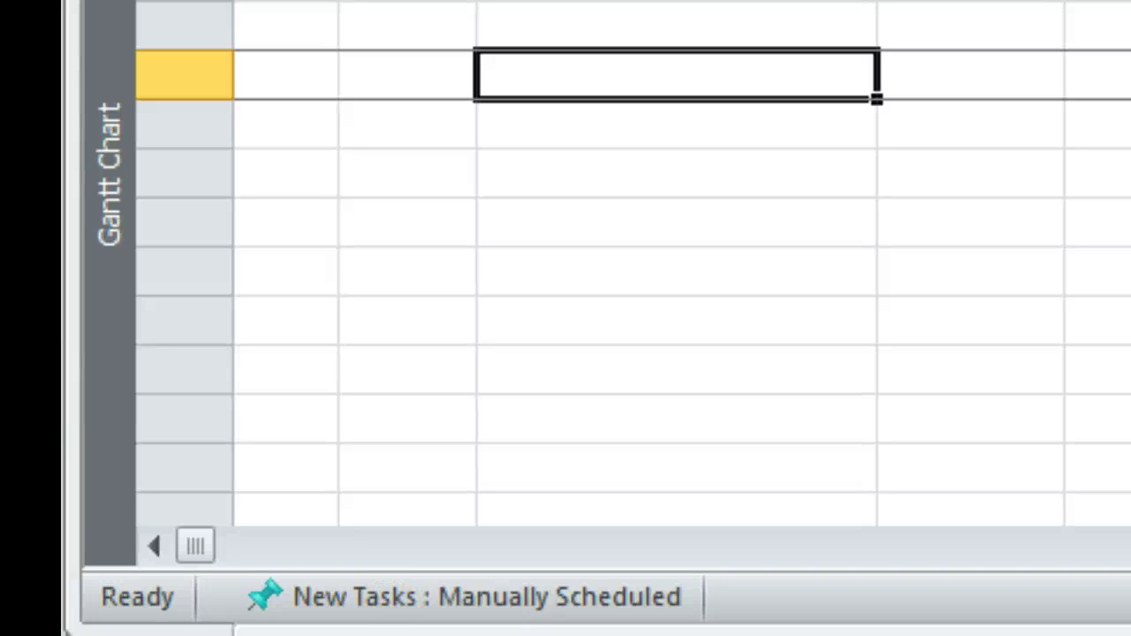
pyautogui.click(487, 624)
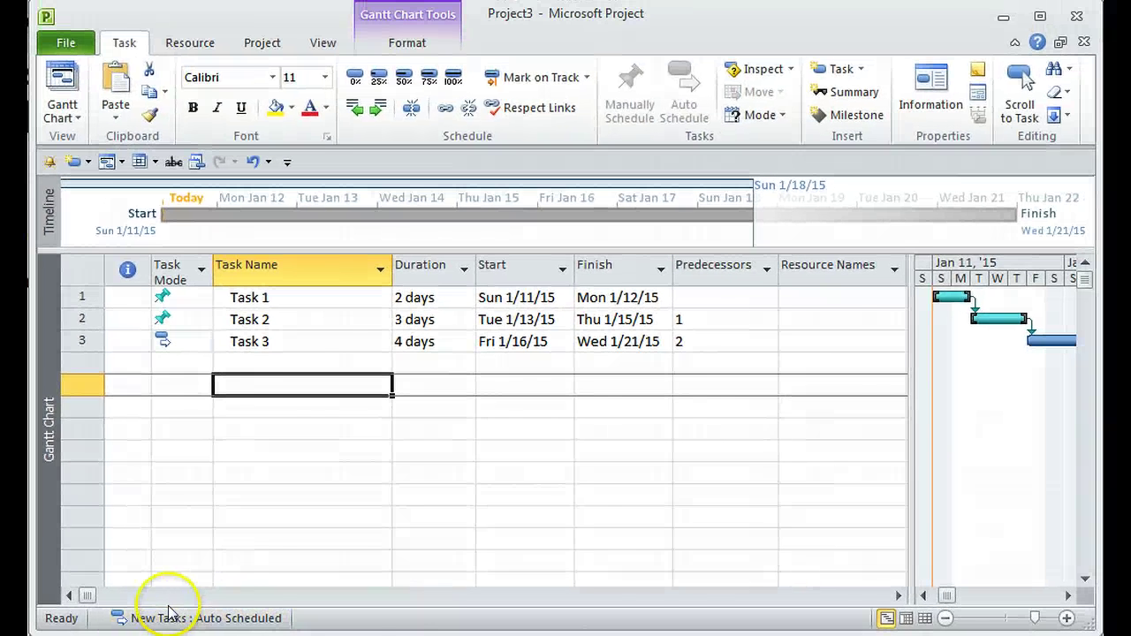
# Add Task 4 in row 4 with Task 3 as its predecessor.
pyautogui.click(300, 358)
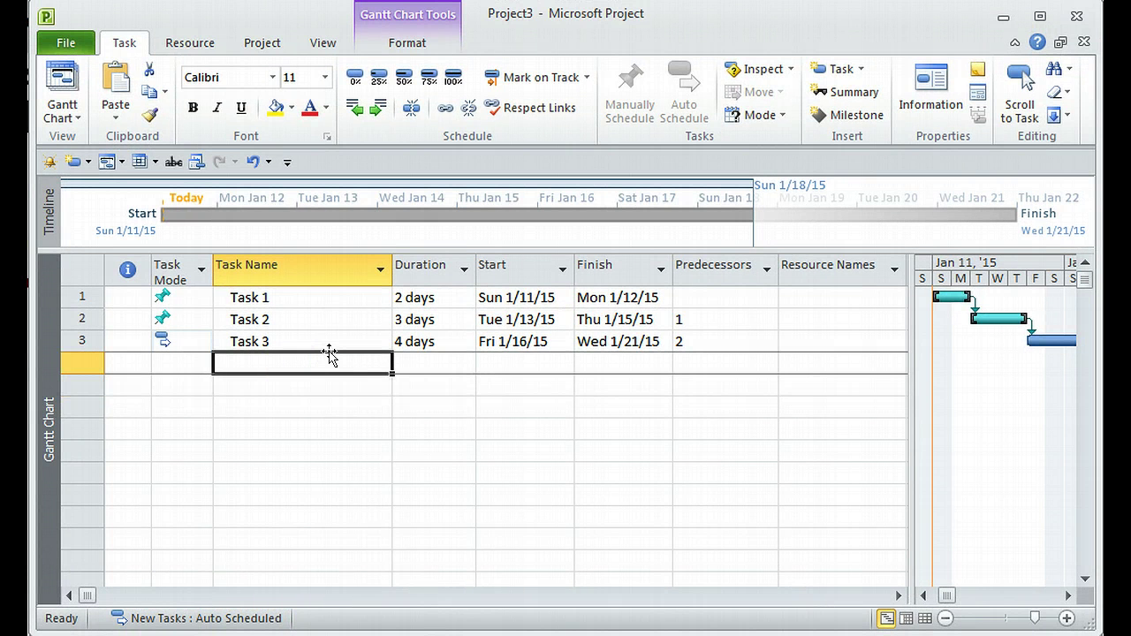
pyautogui.write('Task 4')
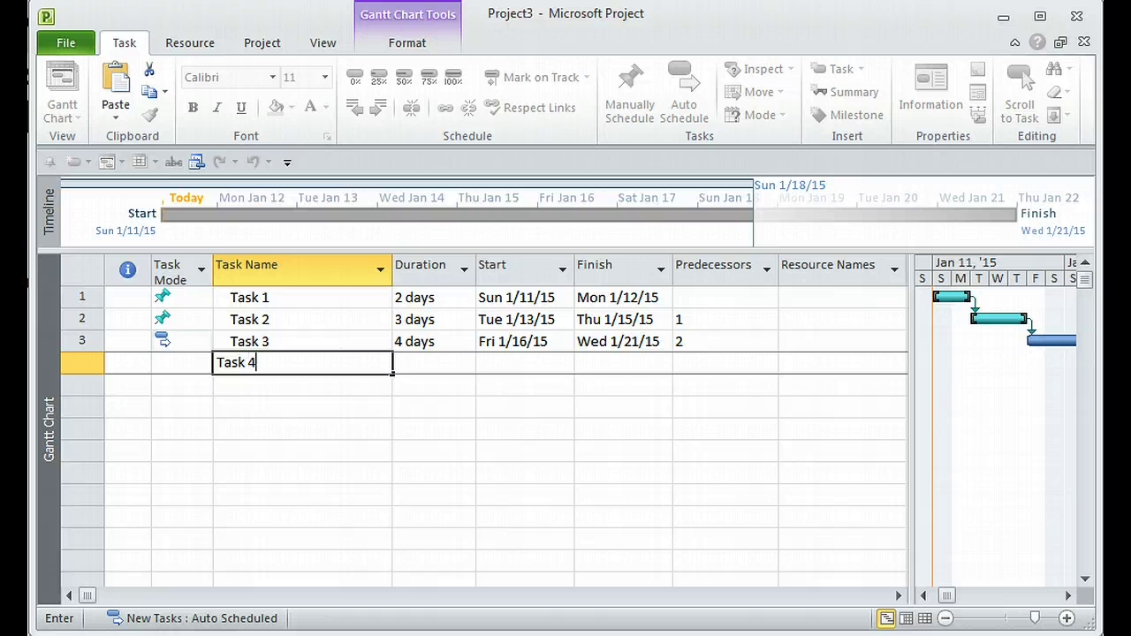
pyautogui.press('Return')
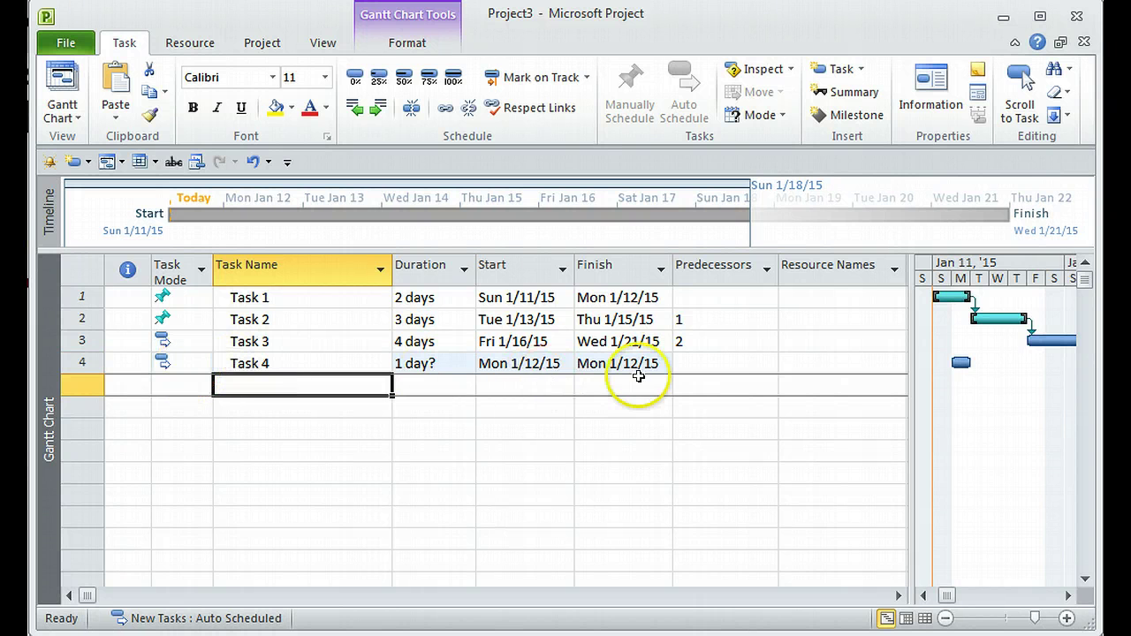
pyautogui.click(709, 363)
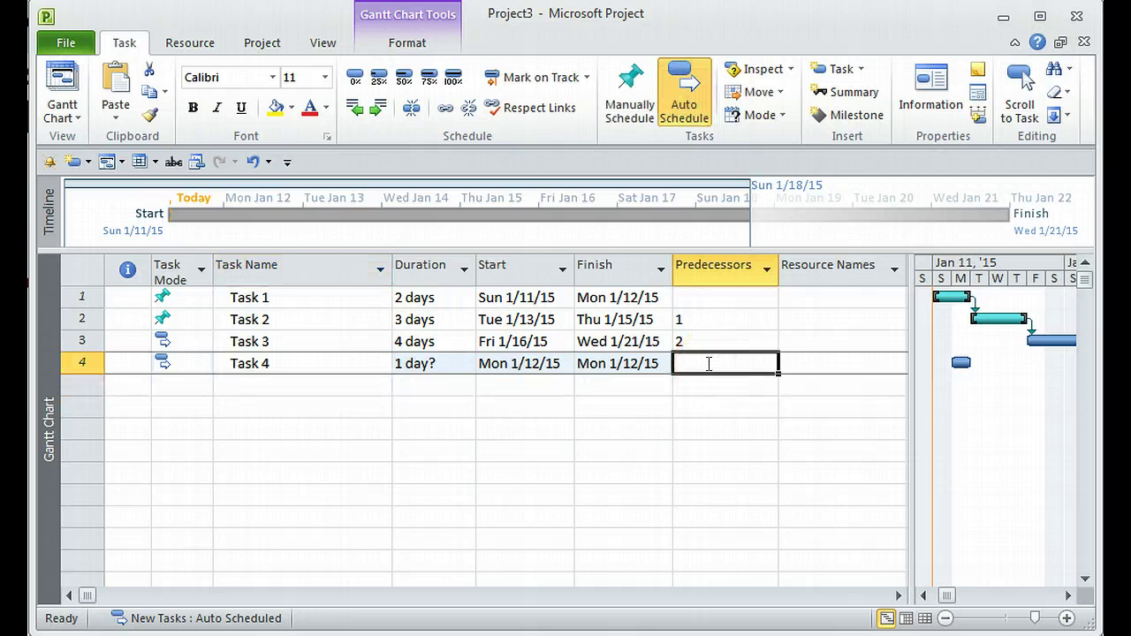
pyautogui.write('3')
pyautogui.click(710, 392)
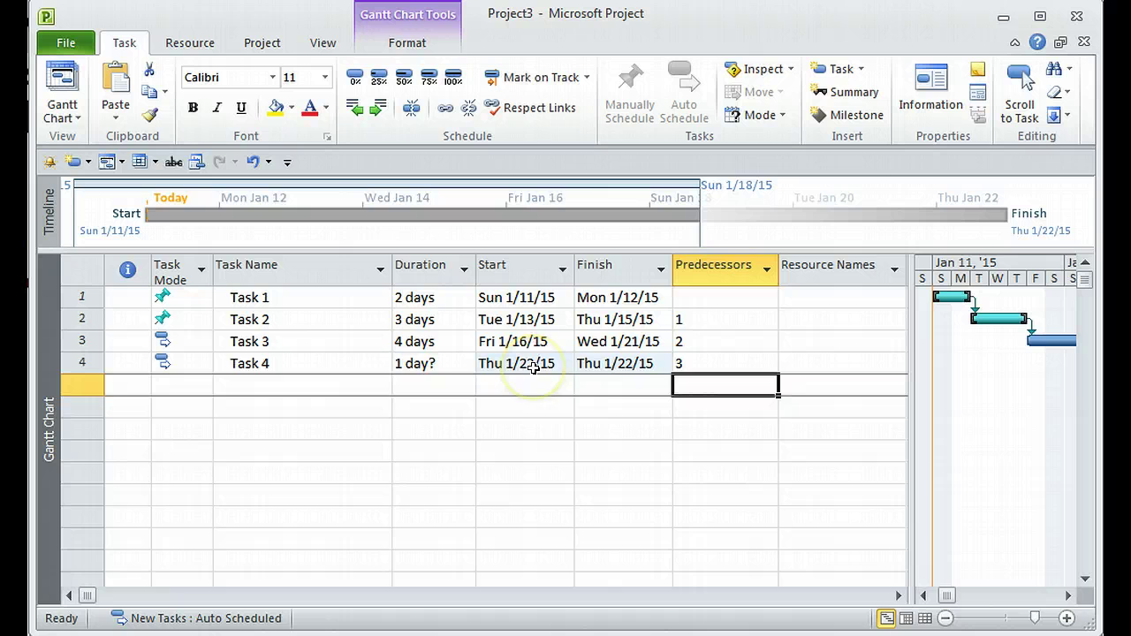
# Lengthen Task 3 to 6 days, pushing Task 4 to Mon 1/26/15.
pyautogui.click(456, 341)
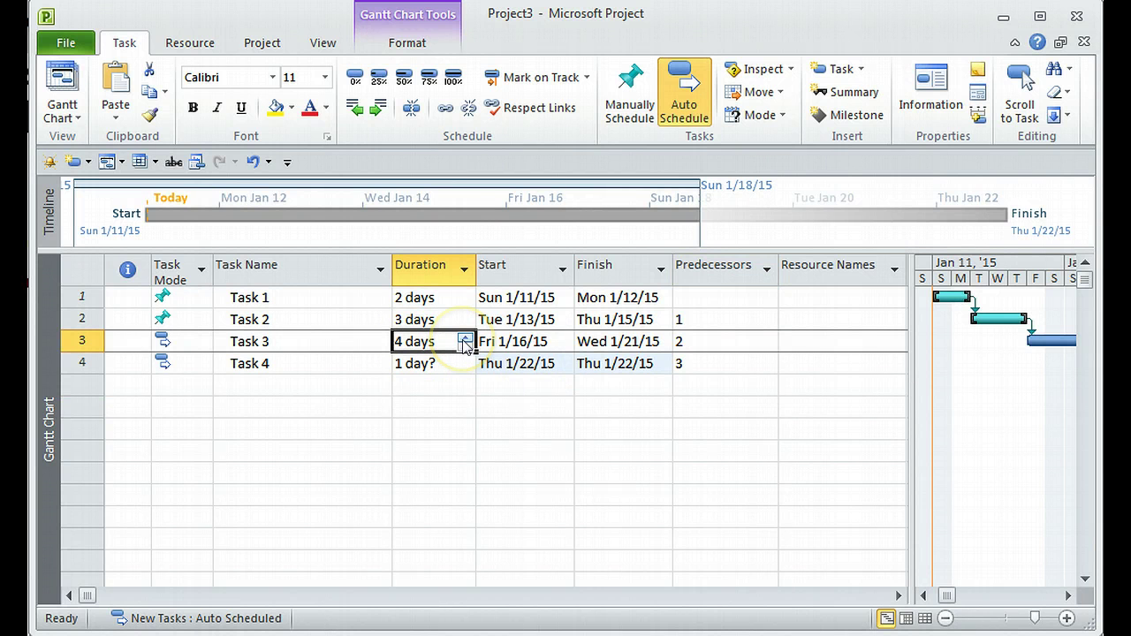
pyautogui.click(464, 339)
pyautogui.click(462, 386)
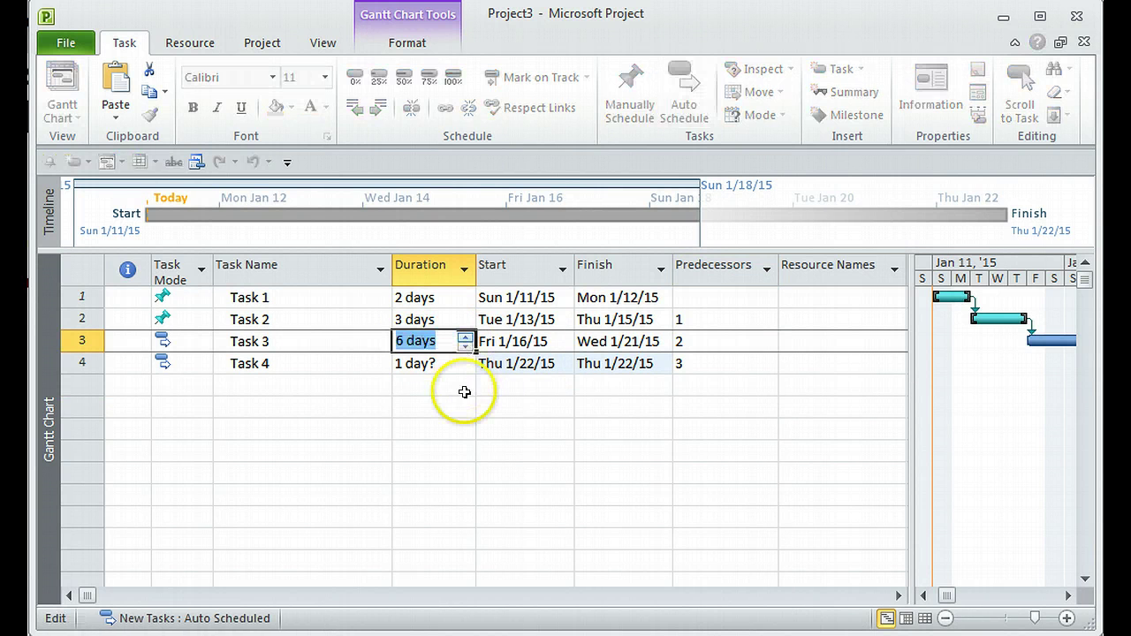
pyautogui.click(306, 361)
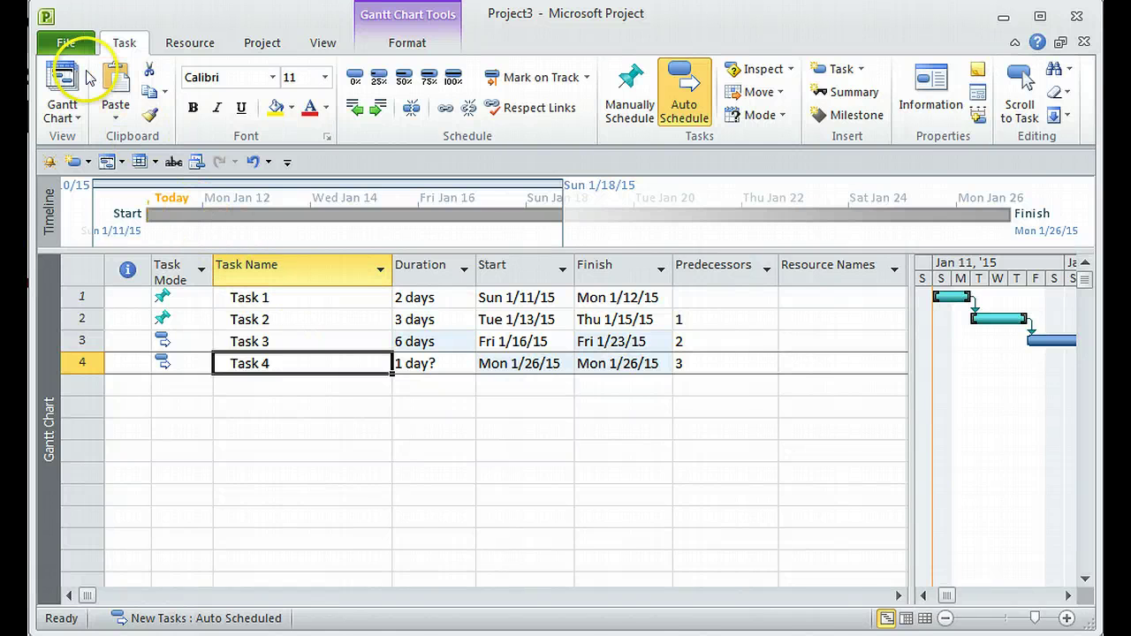
# In Schedule options, set the default start time to 9:00 AM and end time to 6:00 PM.
pyautogui.click(61, 45)
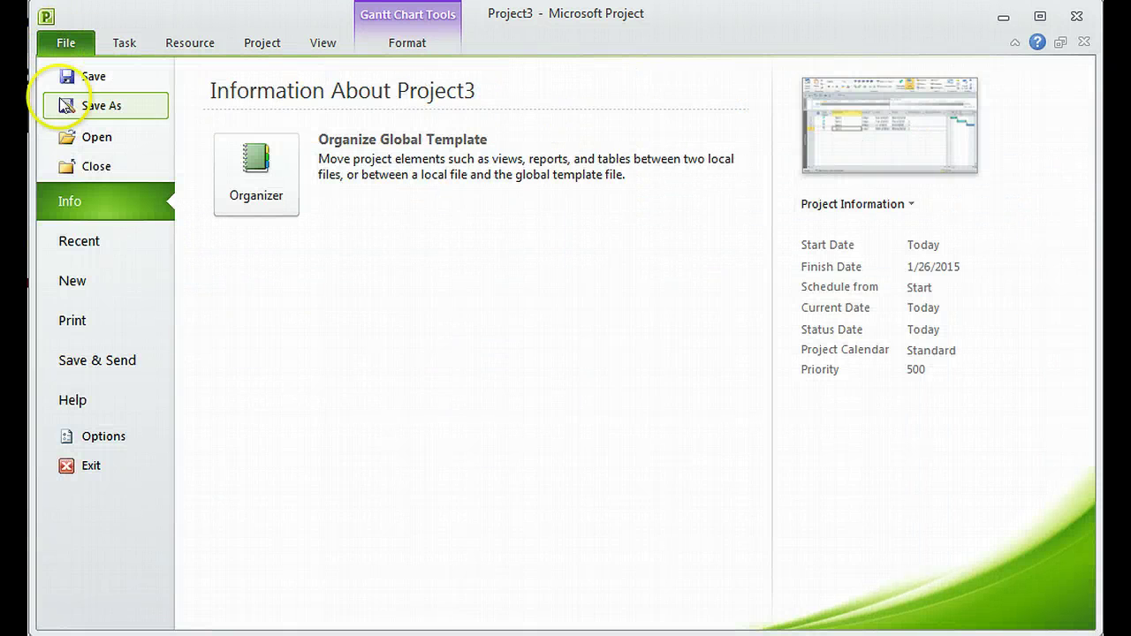
pyautogui.click(97, 439)
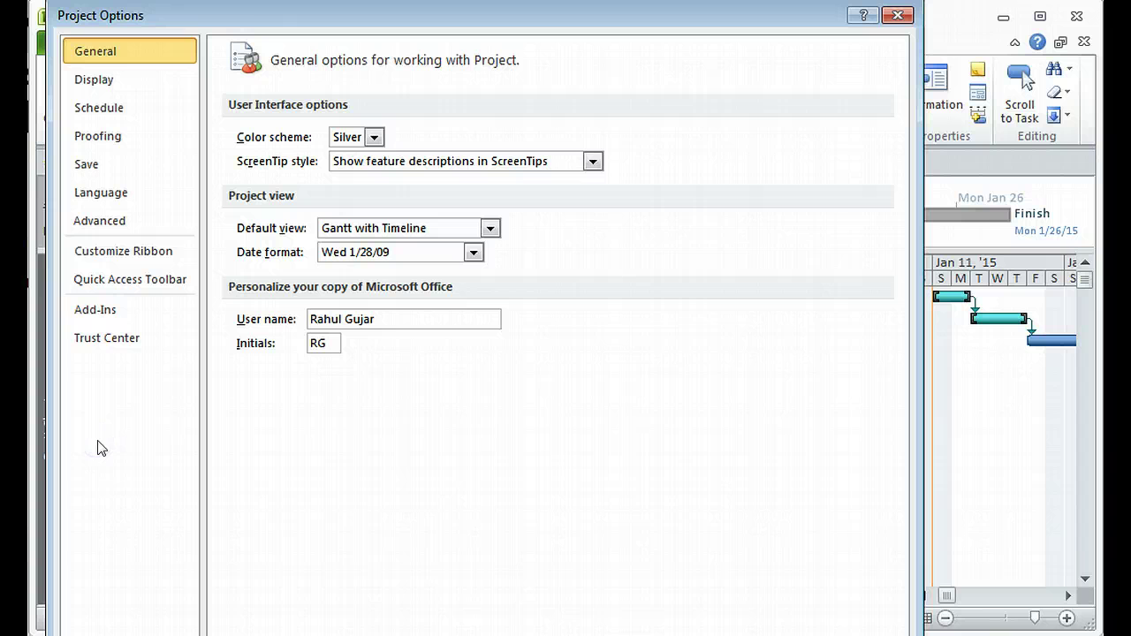
pyautogui.click(95, 108)
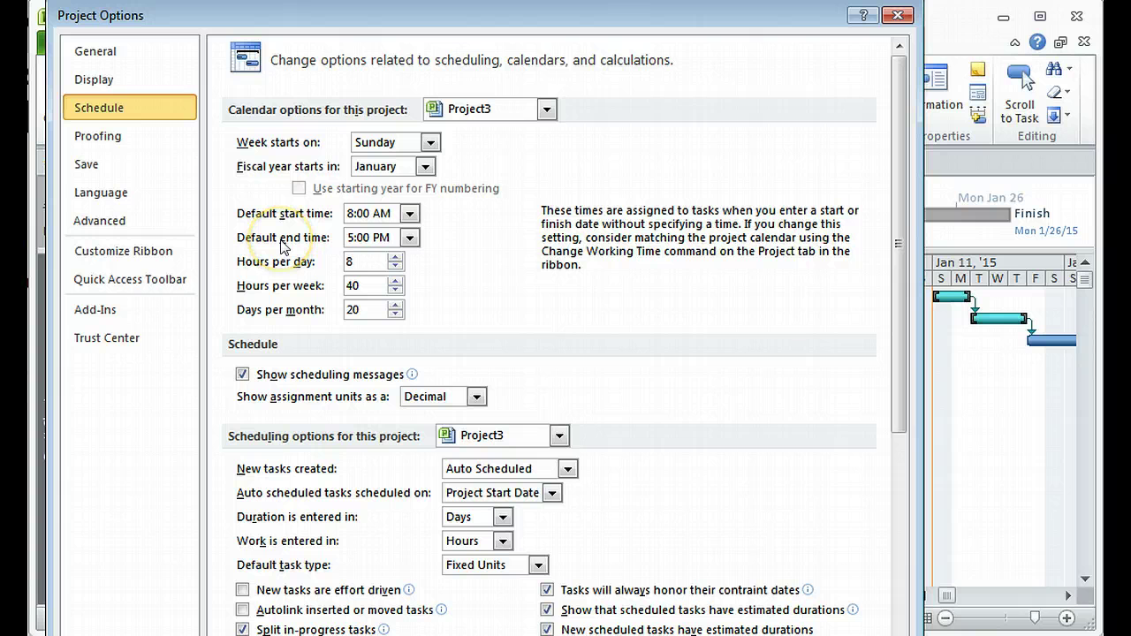
pyautogui.click(408, 214)
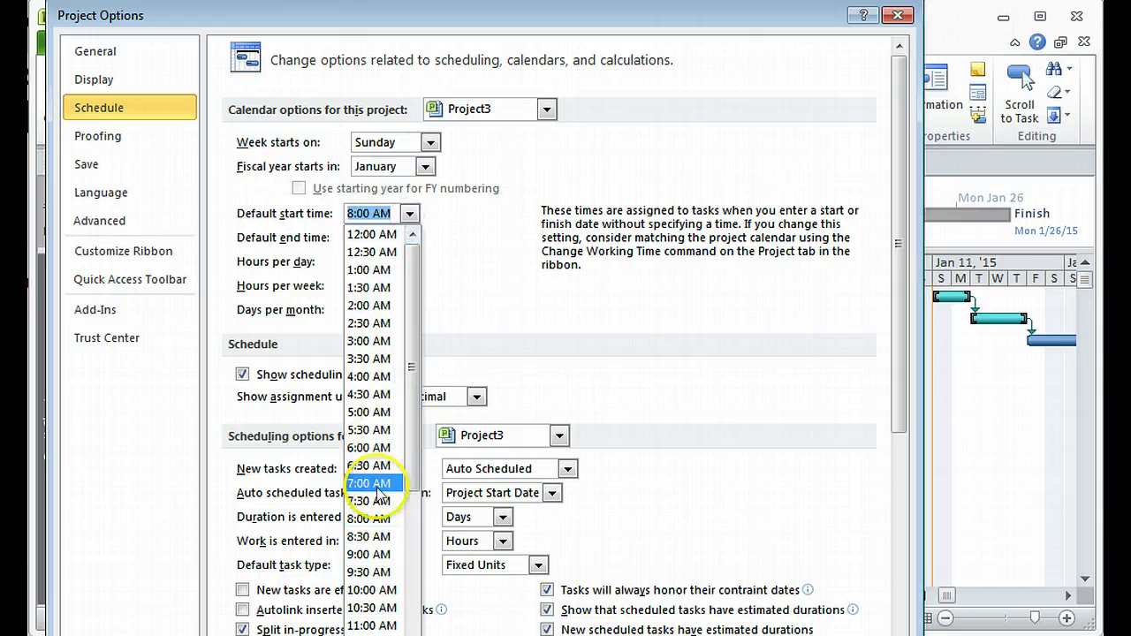
pyautogui.click(368, 554)
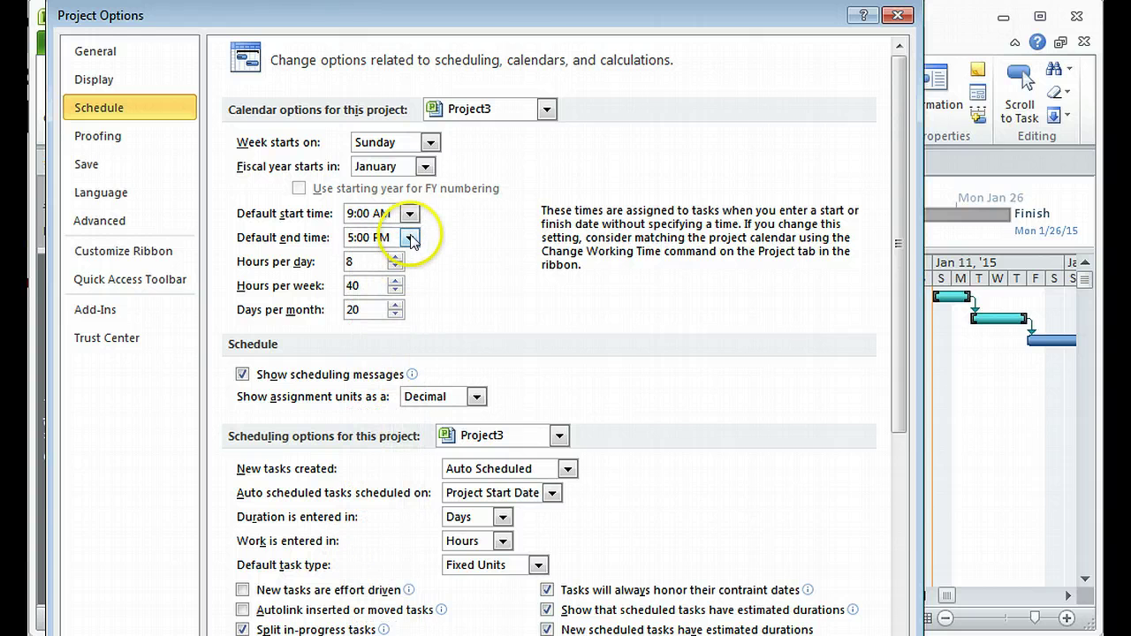
pyautogui.click(410, 238)
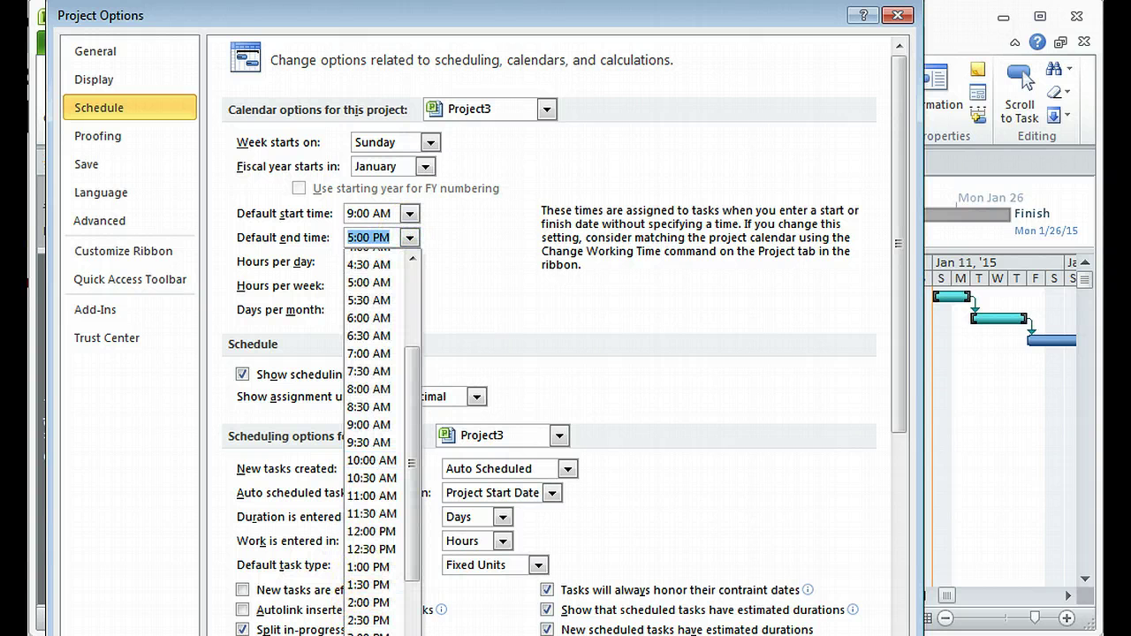
pyautogui.scroll(-1, 371, 619)
pyautogui.scroll(-2, 366, 583)
pyautogui.click(366, 583)
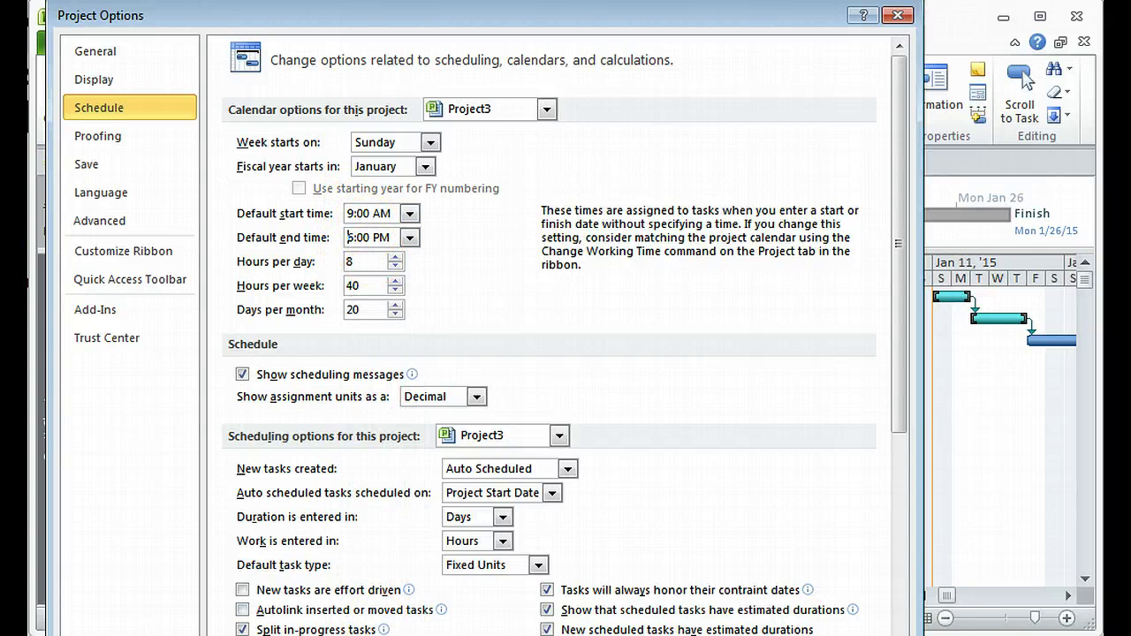
# Keep new tasks Auto Scheduled and apply the options with OK.
pyautogui.moveTo(707, 635); pyautogui.dragTo(707, 610)
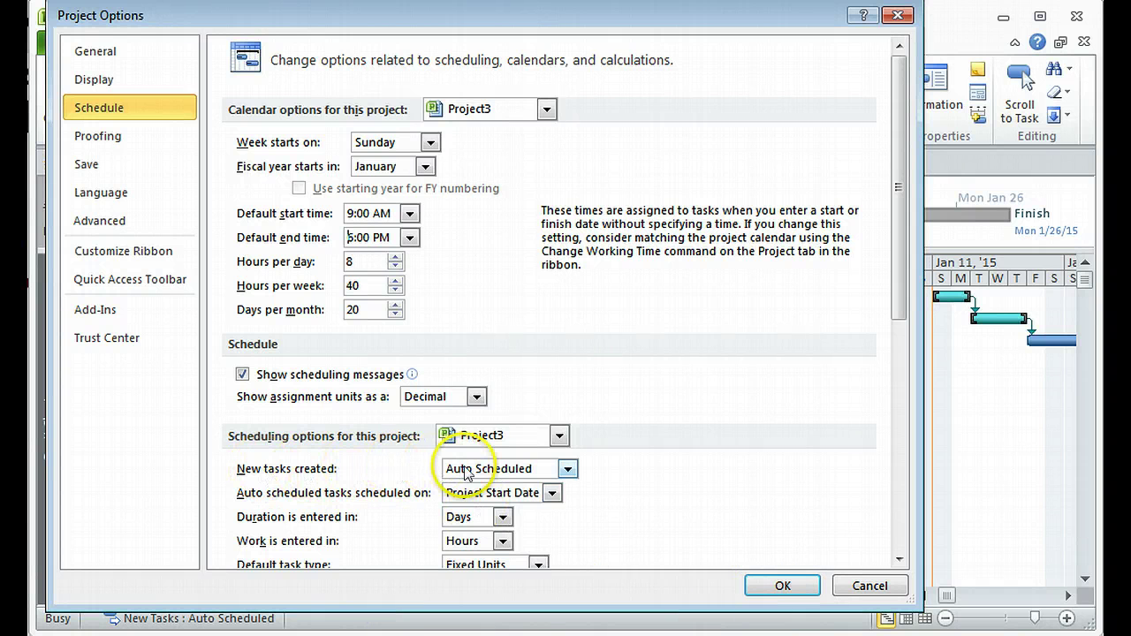
pyautogui.click(573, 472)
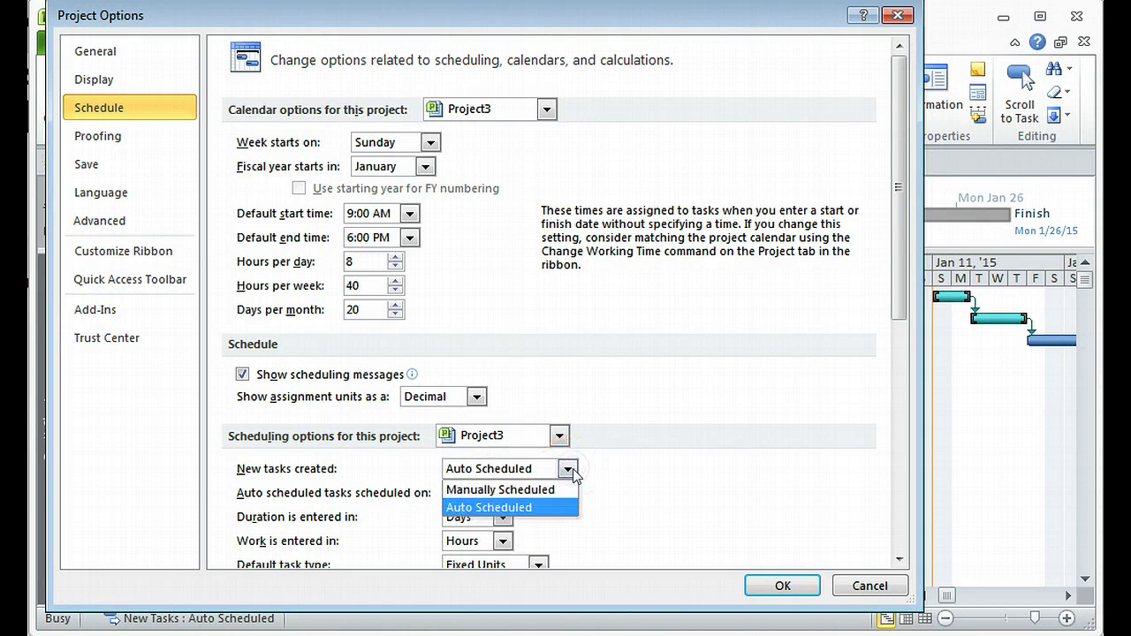
pyautogui.click(572, 469)
pyautogui.click(637, 458)
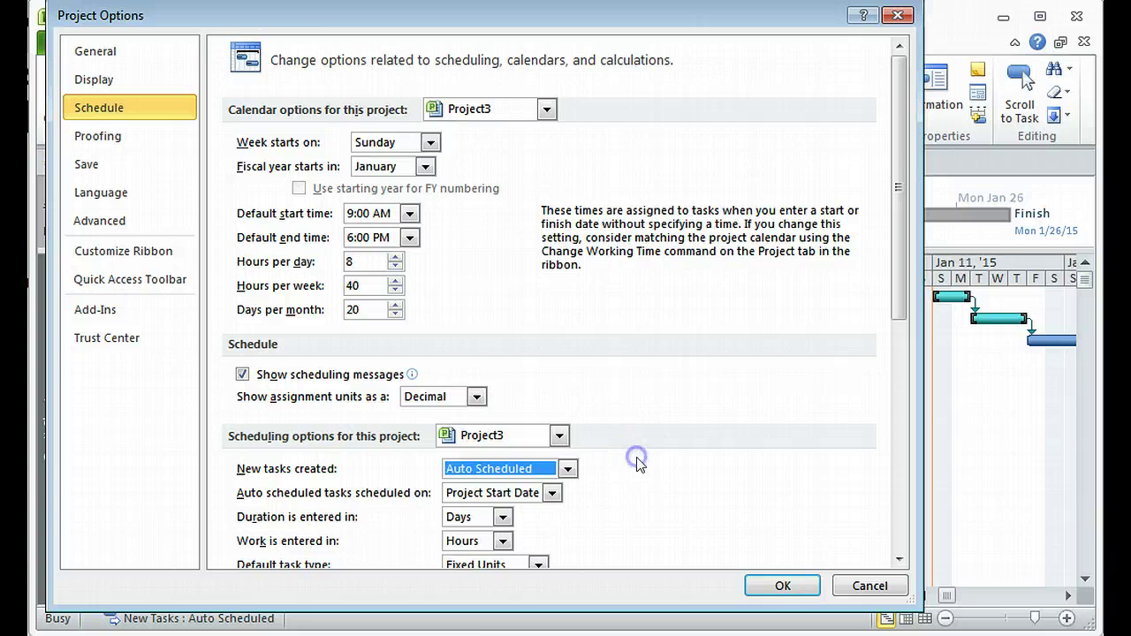
pyautogui.click(654, 493)
pyautogui.click(777, 584)
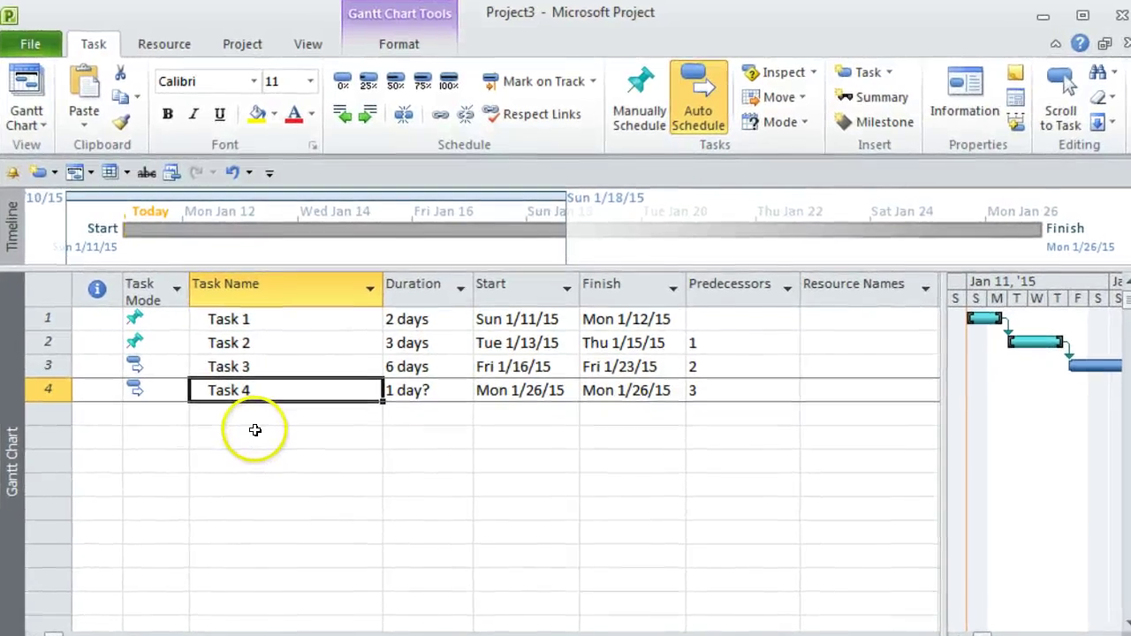
# Add a Public Holiday exception on 1/26/2015 in Change Working Time.
pyautogui.click(243, 49)
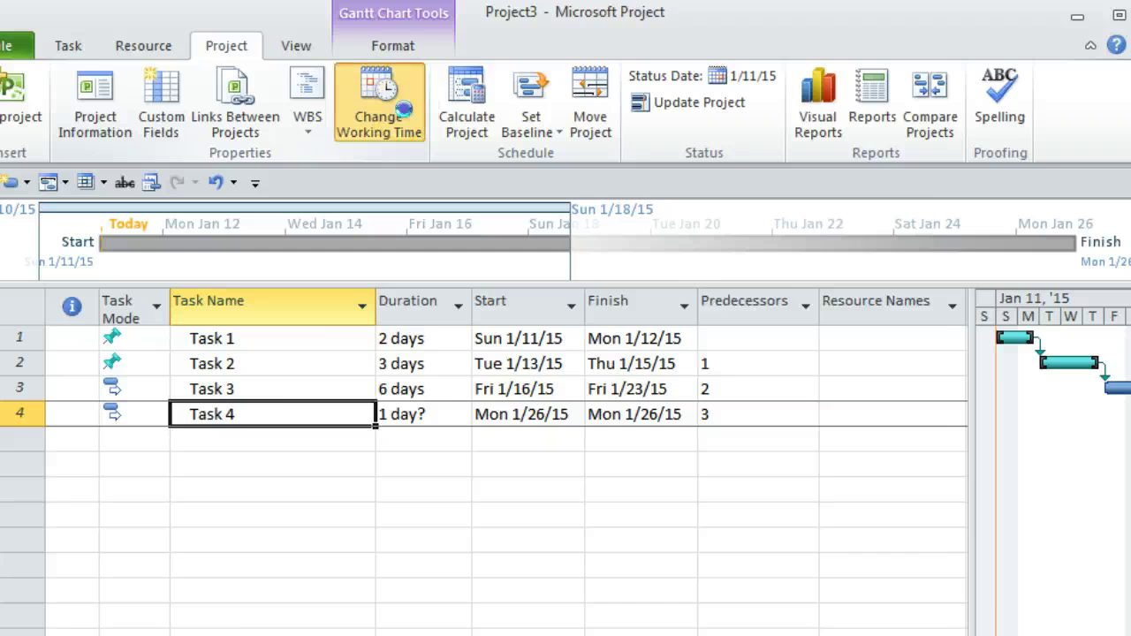
pyautogui.click(404, 108)
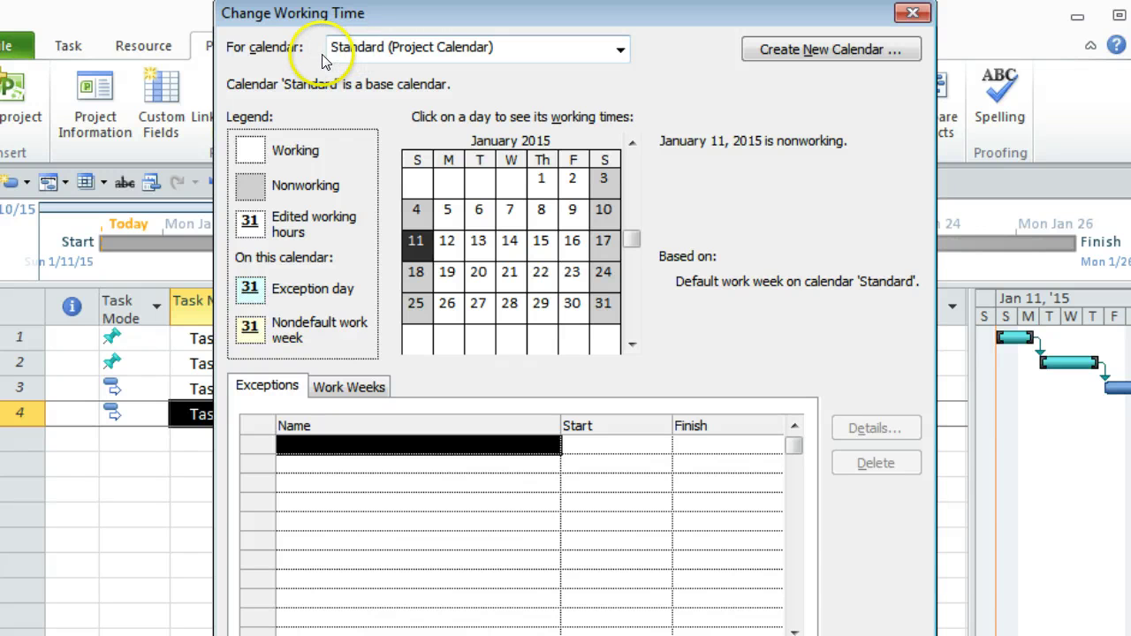
pyautogui.click(336, 484)
pyautogui.click(349, 444)
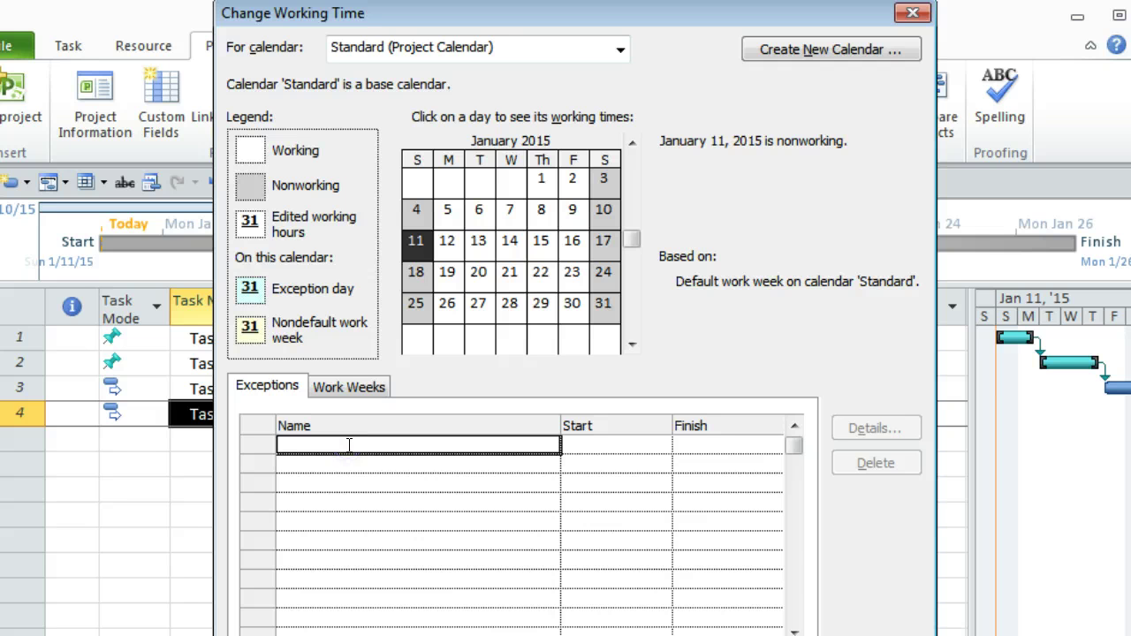
pyautogui.write('Holid')
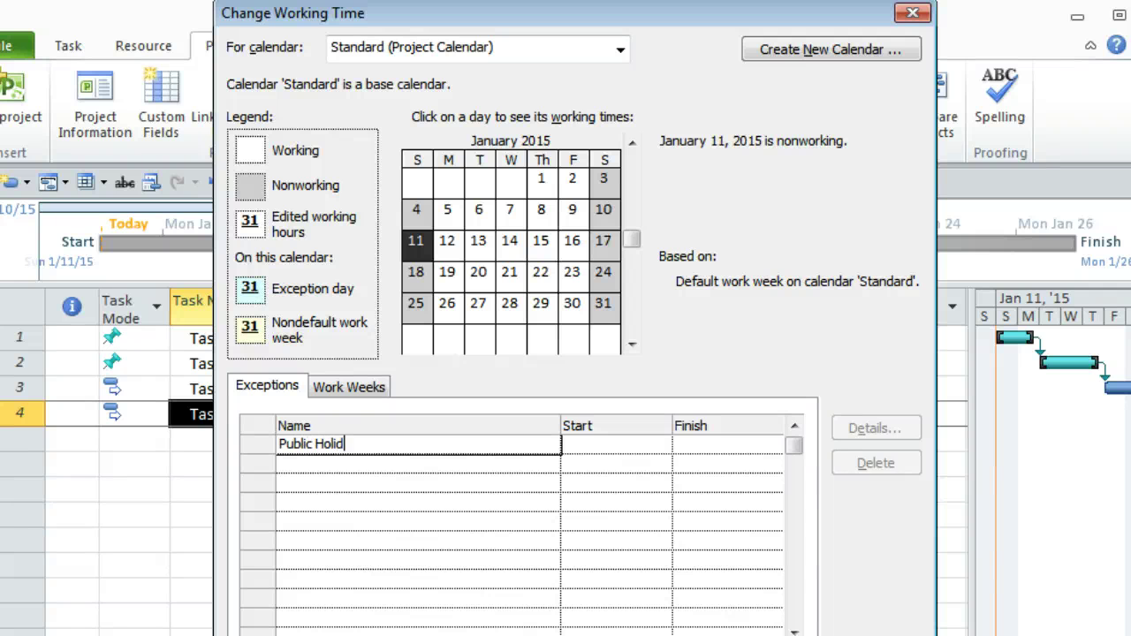
pyautogui.write('ublic Holiday')
pyautogui.click(638, 449)
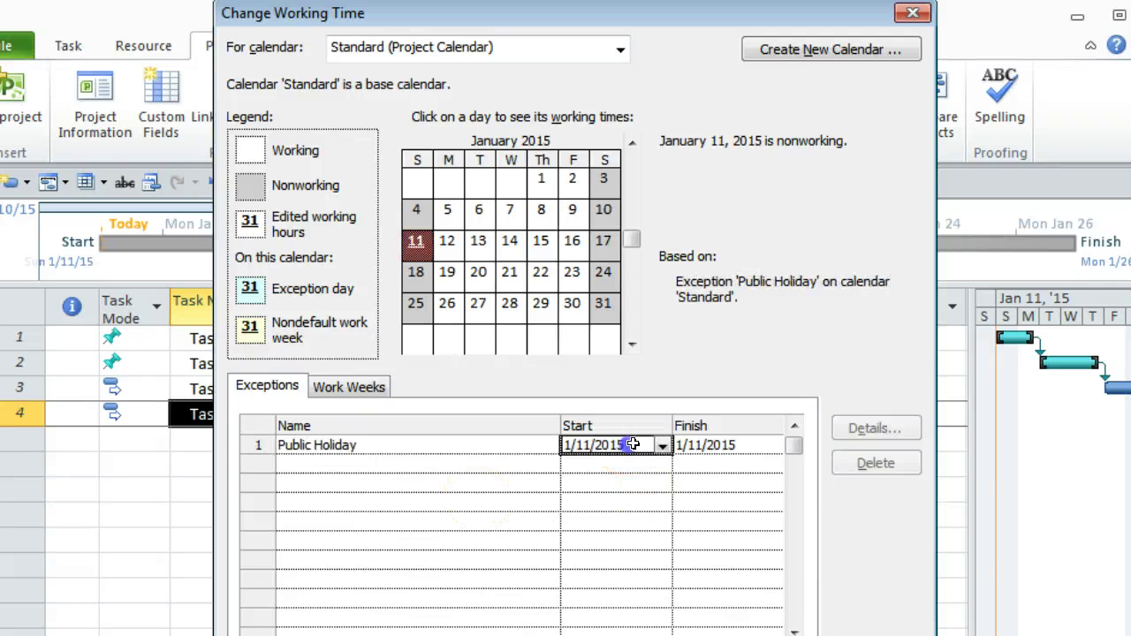
pyautogui.click(660, 447)
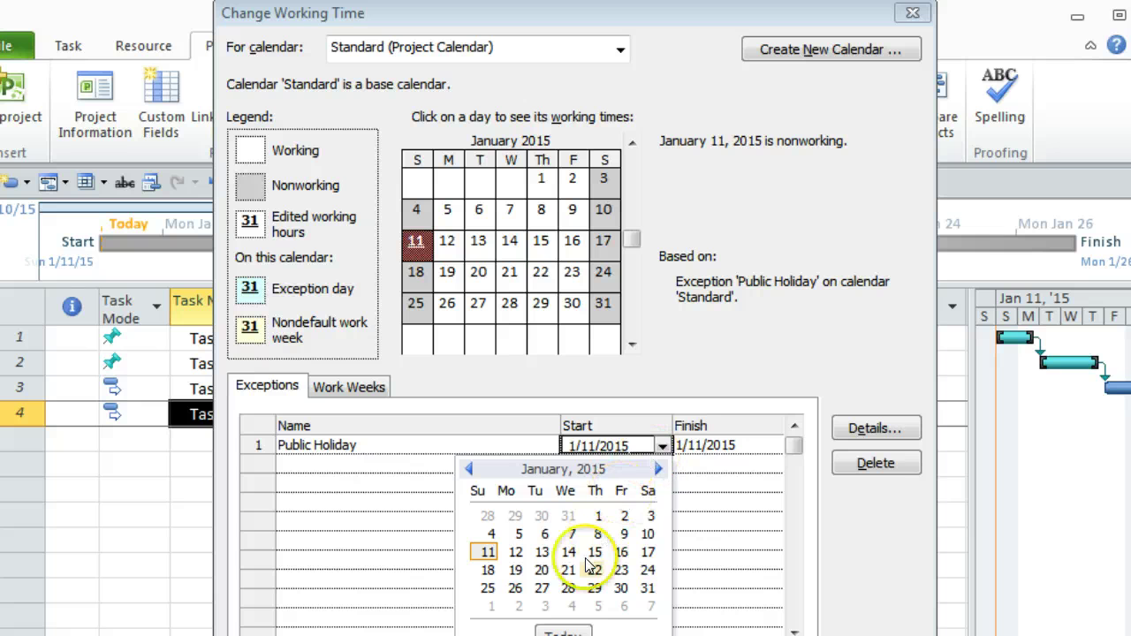
pyautogui.click(515, 588)
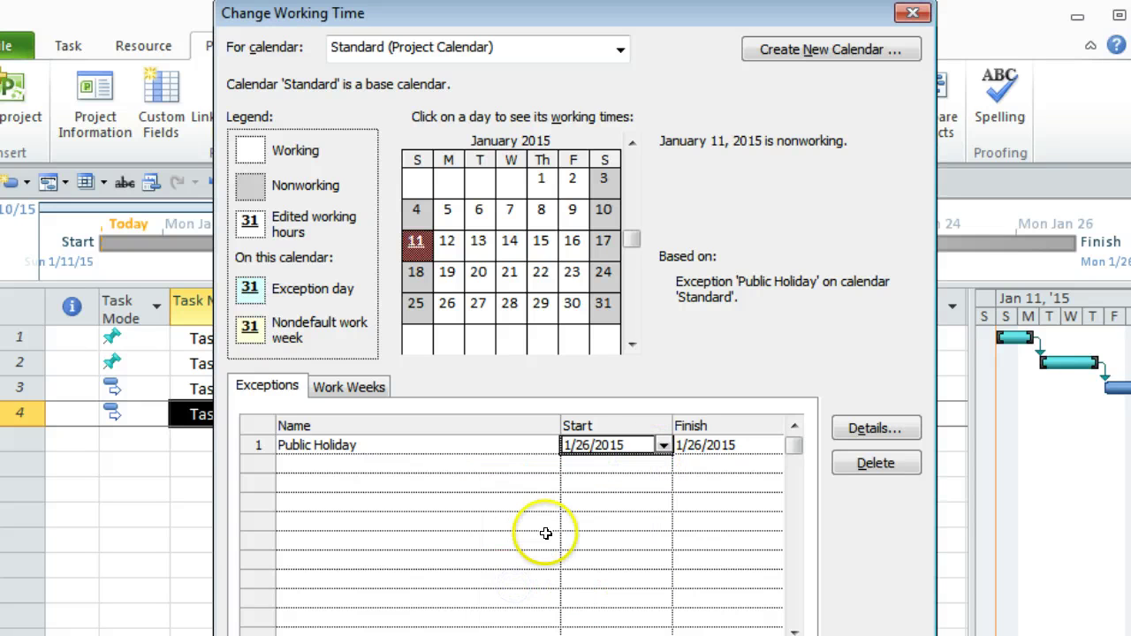
# Add a second Public Holiday exception on 7/6/2015 and confirm the calendar changes.
pyautogui.click(383, 467)
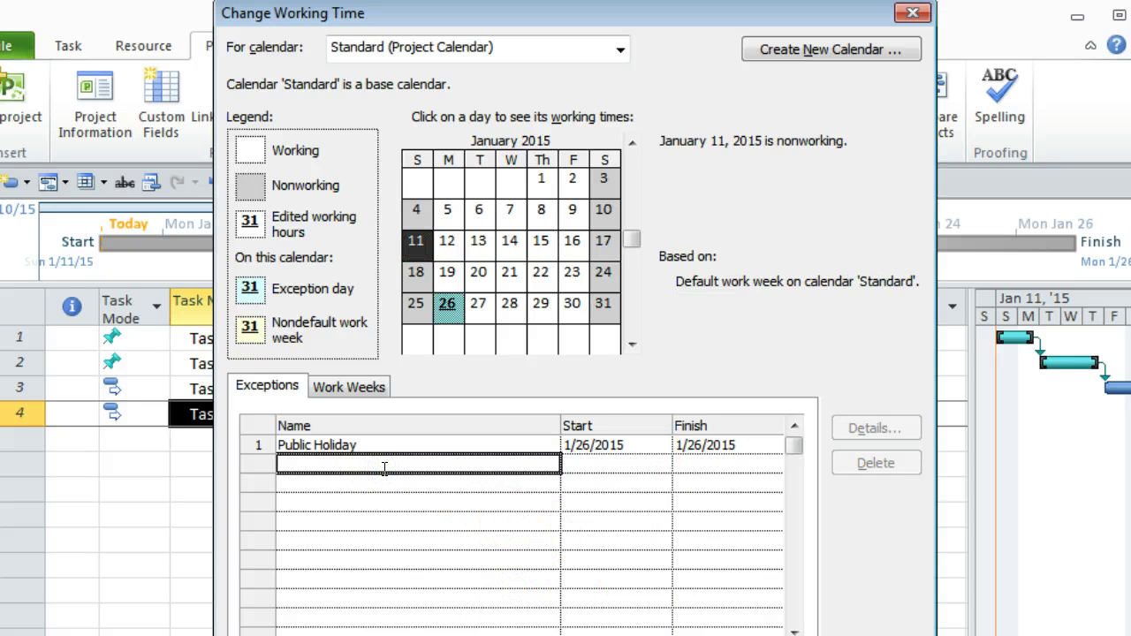
pyautogui.write('Piu')
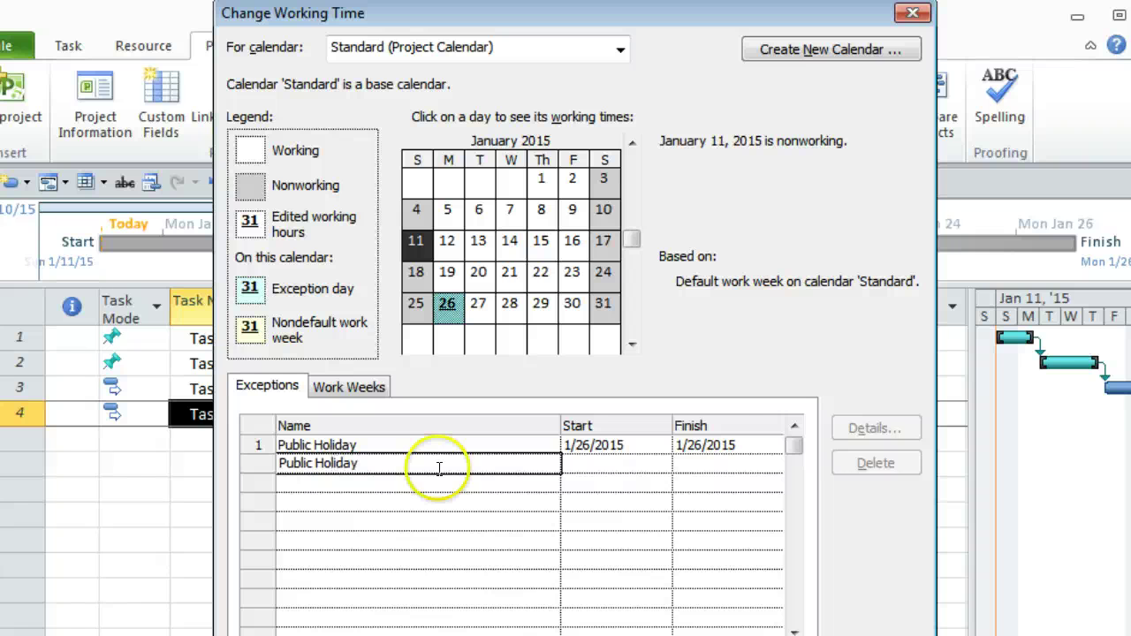
pyautogui.click(654, 464)
pyautogui.click(663, 466)
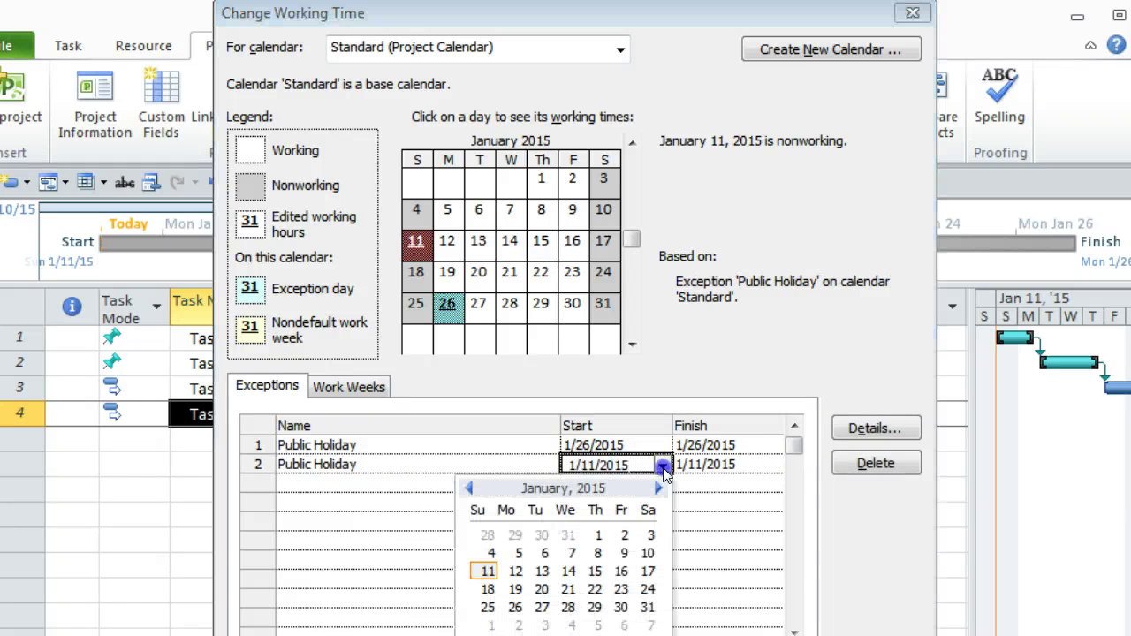
pyautogui.click(658, 488)
pyautogui.click(659, 488)
pyautogui.click(658, 488)
pyautogui.click(658, 487)
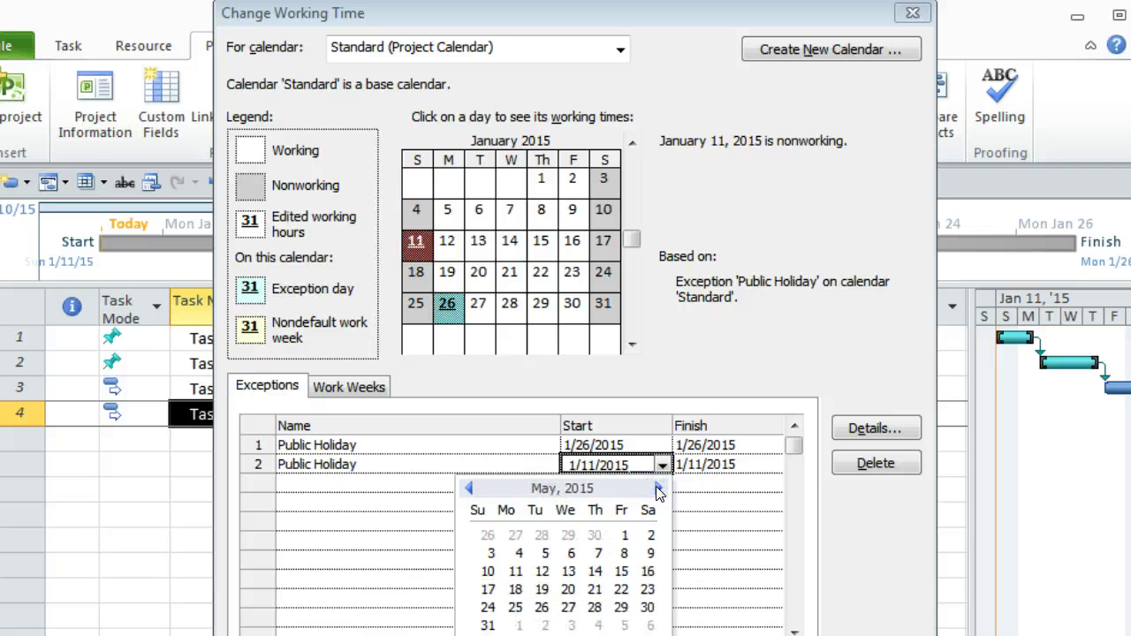
pyautogui.click(658, 488)
pyautogui.click(658, 488)
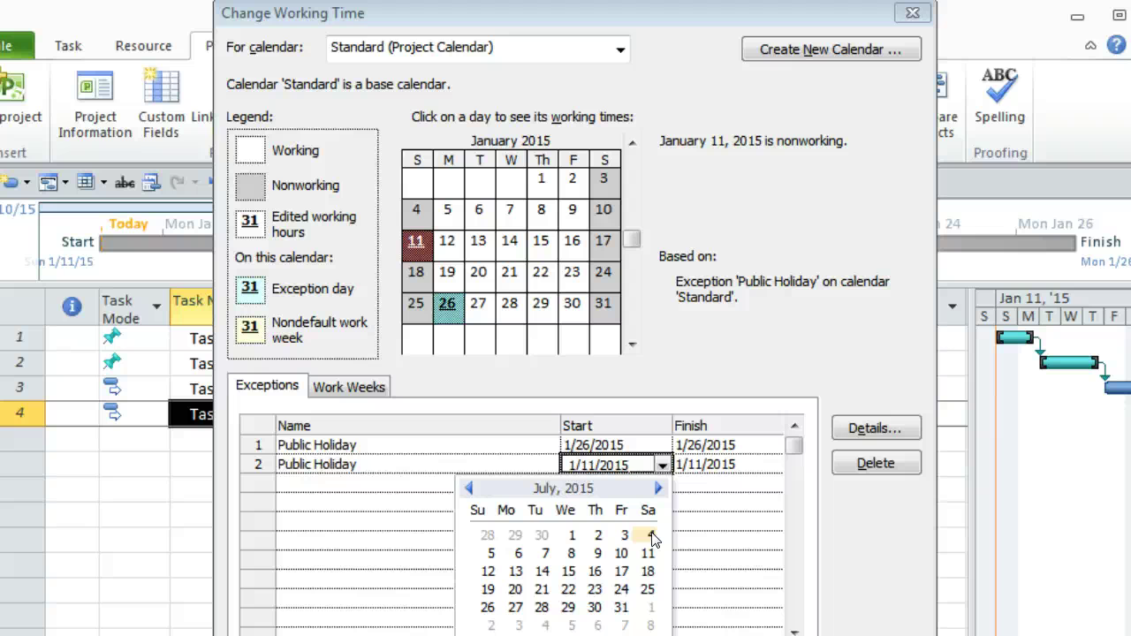
pyautogui.click(518, 554)
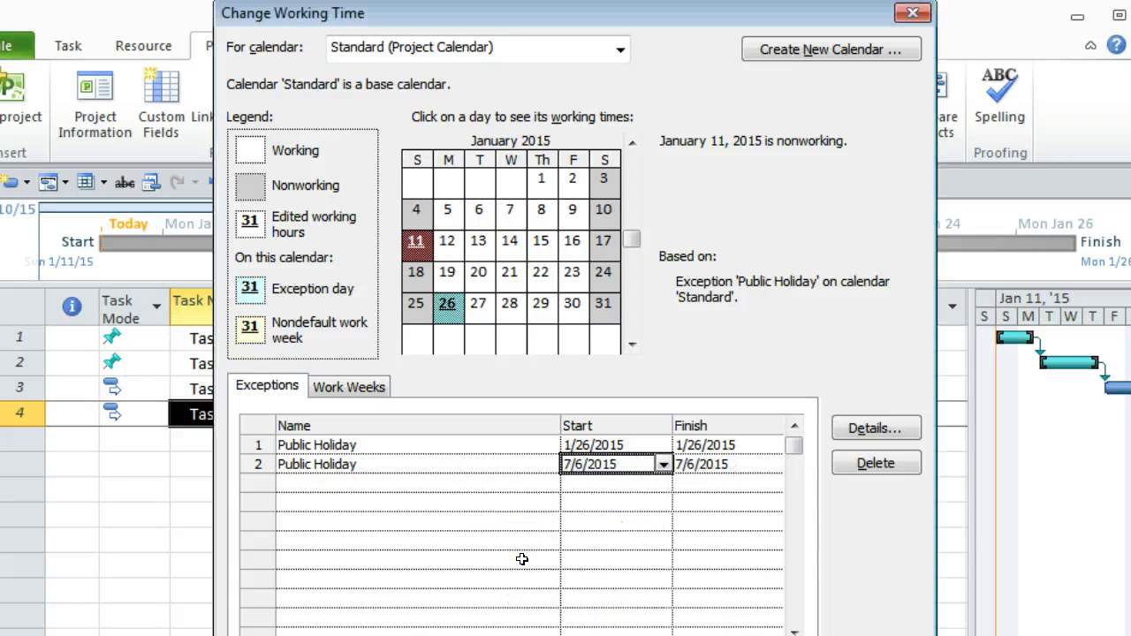
pyautogui.click(359, 481)
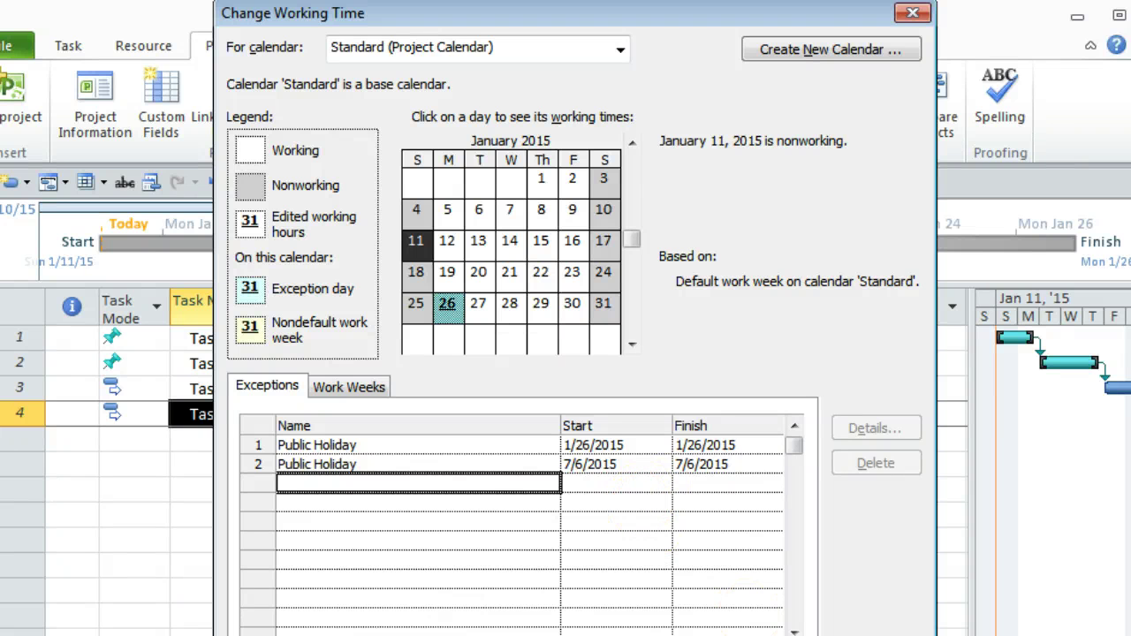
pyautogui.press('Return')
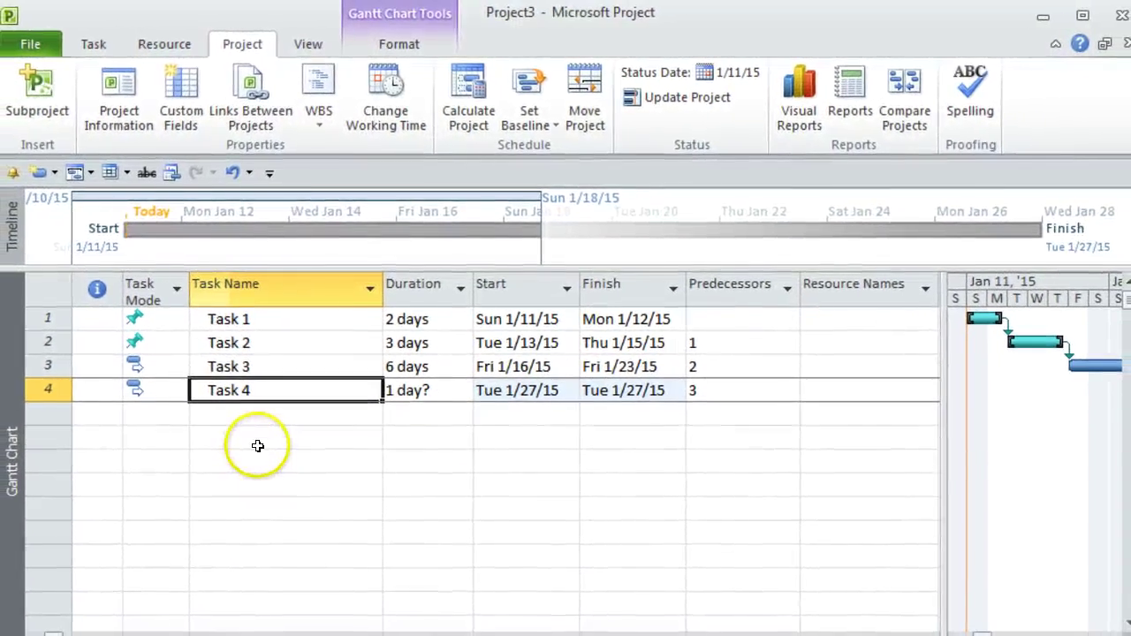
# Select the empty row below Task 4 and bring up the Assignment Details workbook.
pyautogui.click(257, 442)
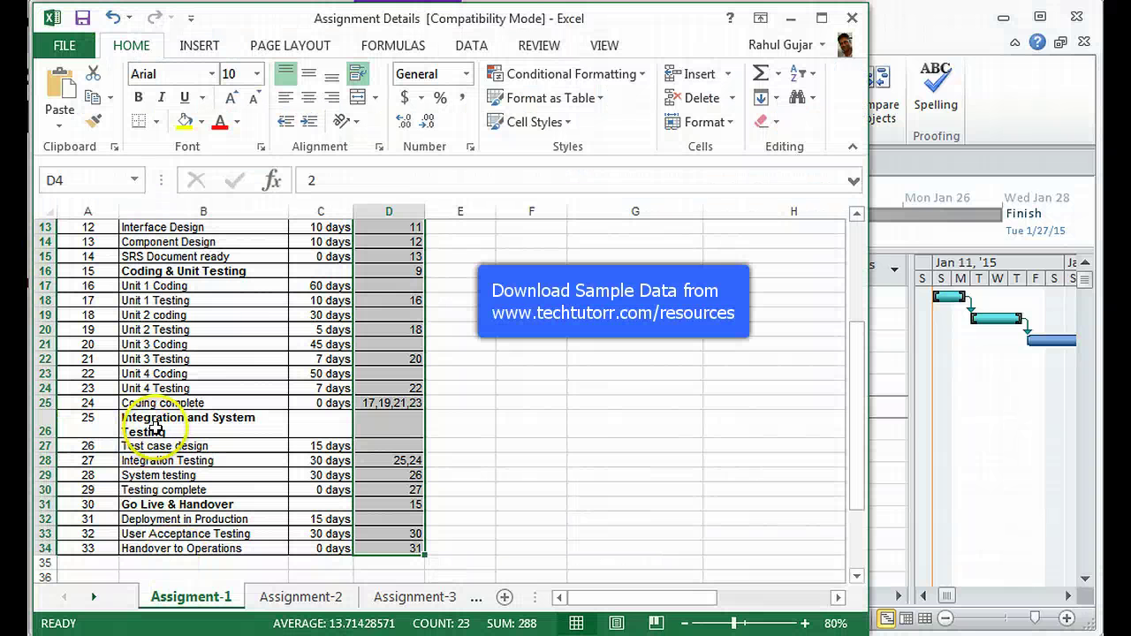
pyautogui.scroll(4, 155, 430)
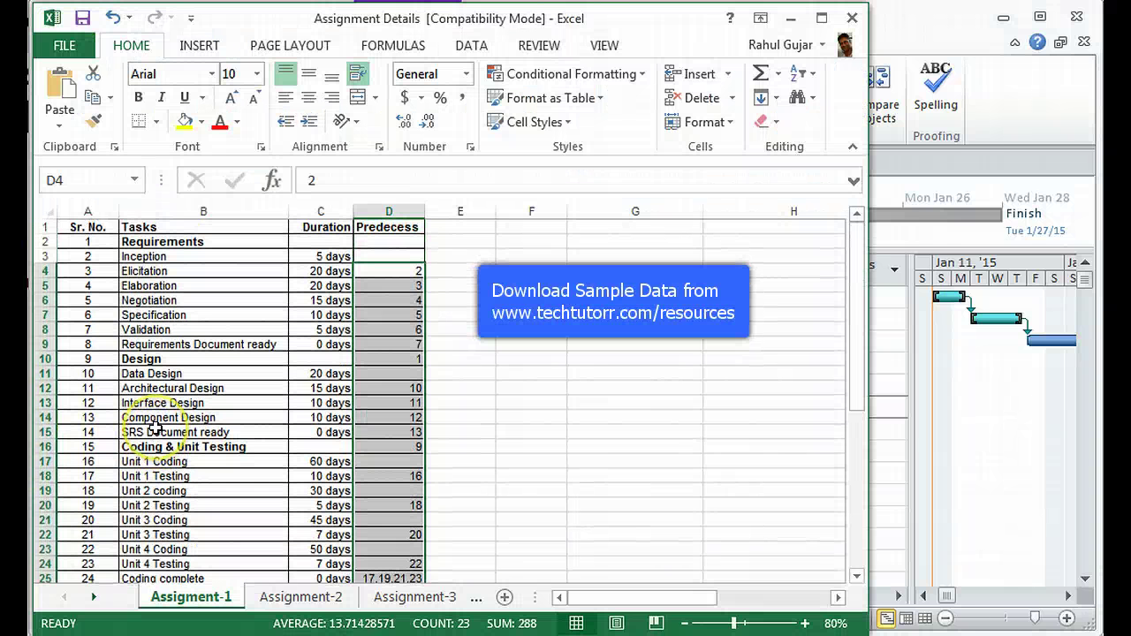
# Copy task names and durations B2:C34 from Excel and paste them over Task 1 in Project.
pyautogui.click(201, 268)
pyautogui.click(172, 359)
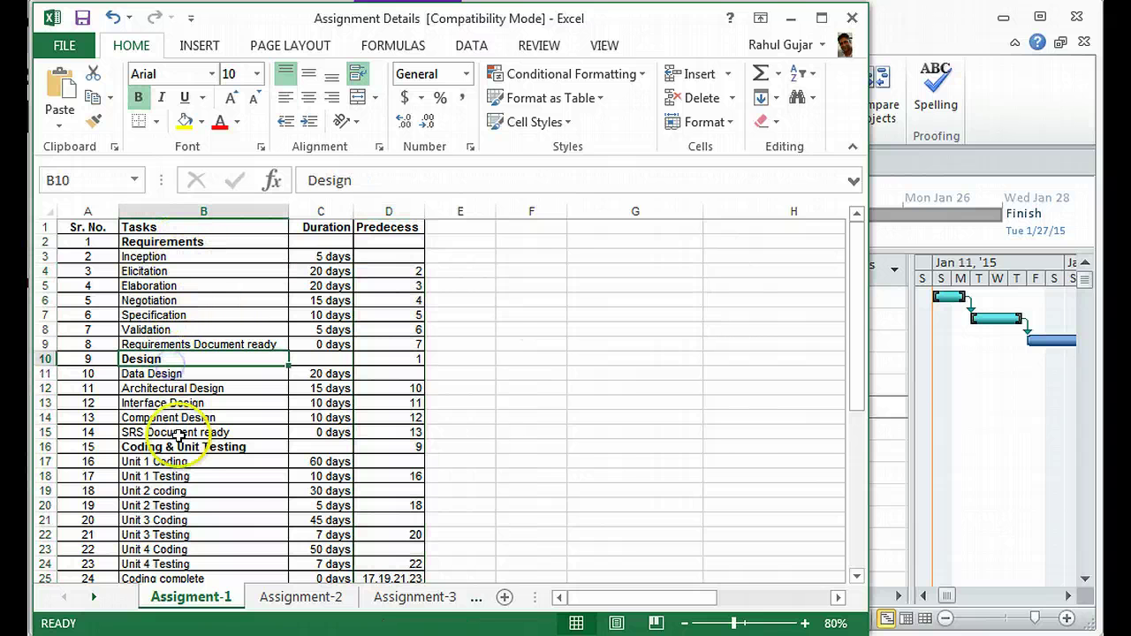
pyautogui.click(179, 448)
pyautogui.scroll(-3, 179, 453)
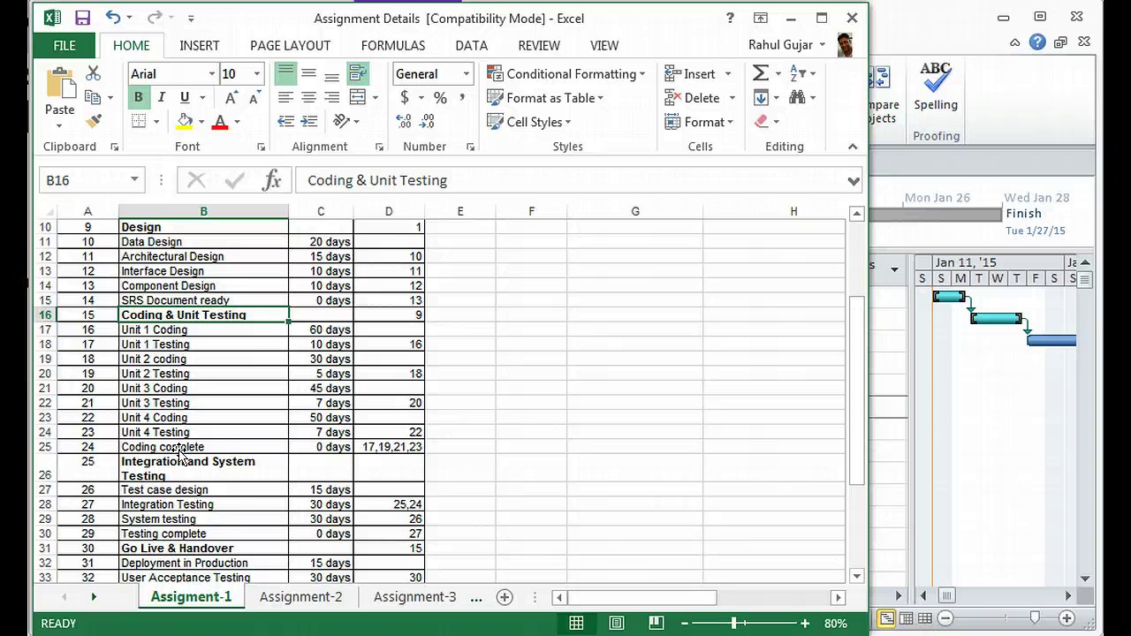
pyautogui.scroll(3, 179, 446)
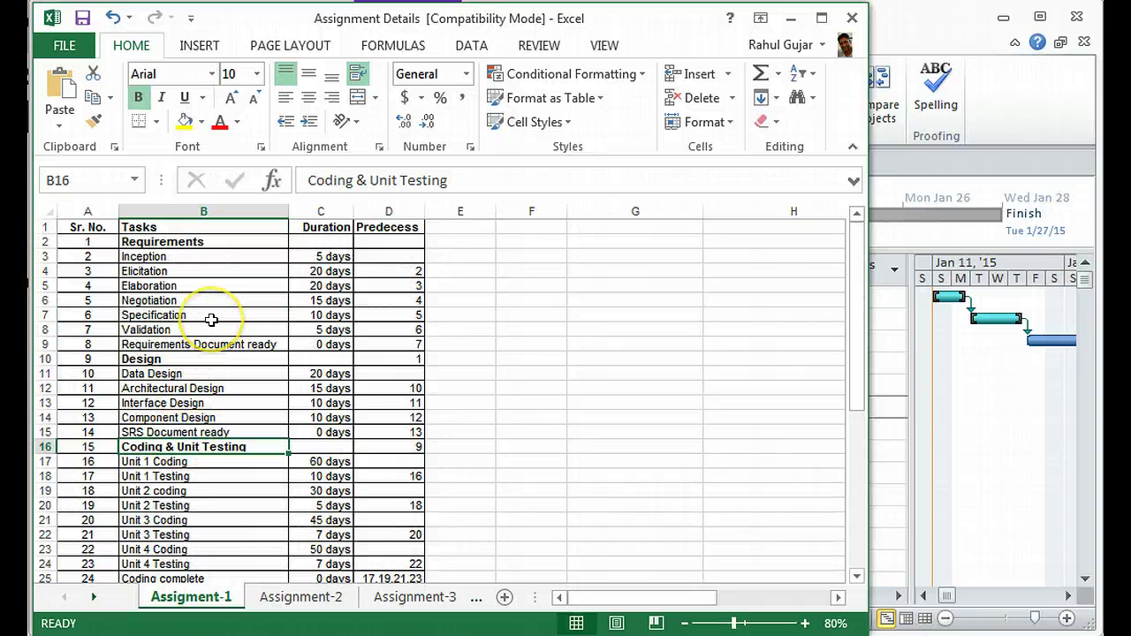
pyautogui.moveTo(200, 239); pyautogui.dragTo(330, 559)
pyautogui.hotkey('ctrl', 'c')
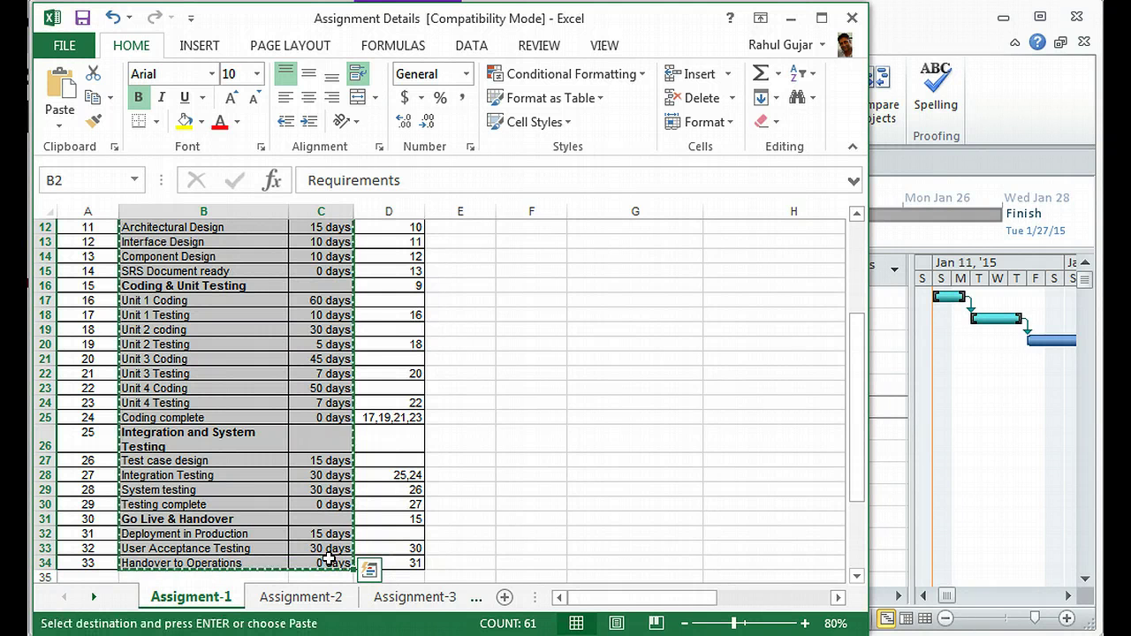
pyautogui.hotkey('alt', 'Tab')
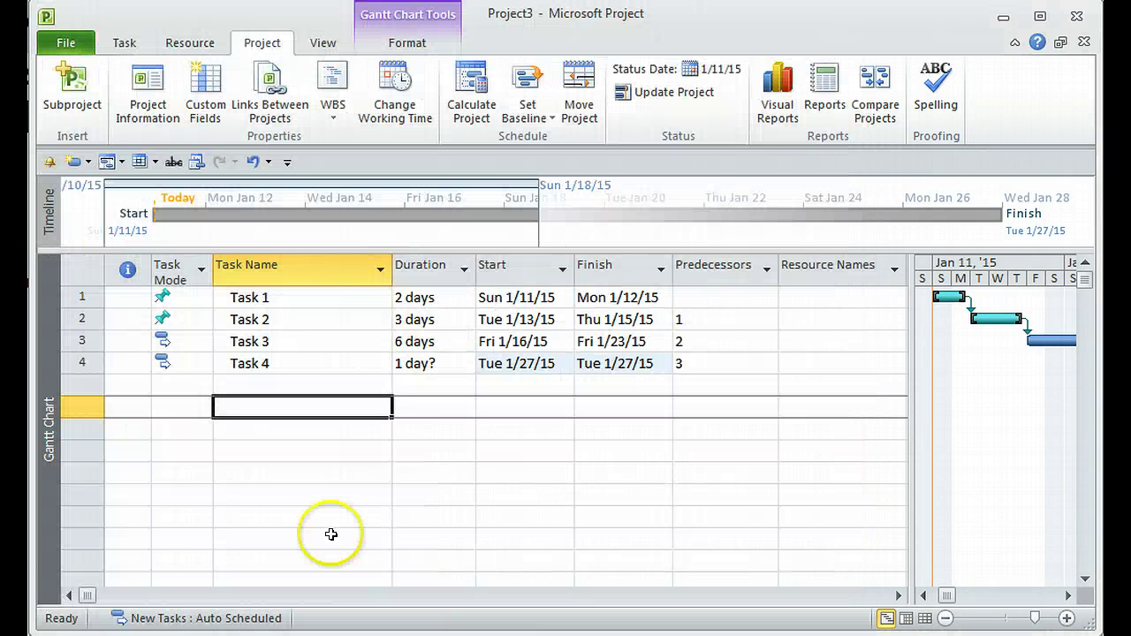
pyautogui.click(285, 299)
pyautogui.hotkey('ctrl', 'v')
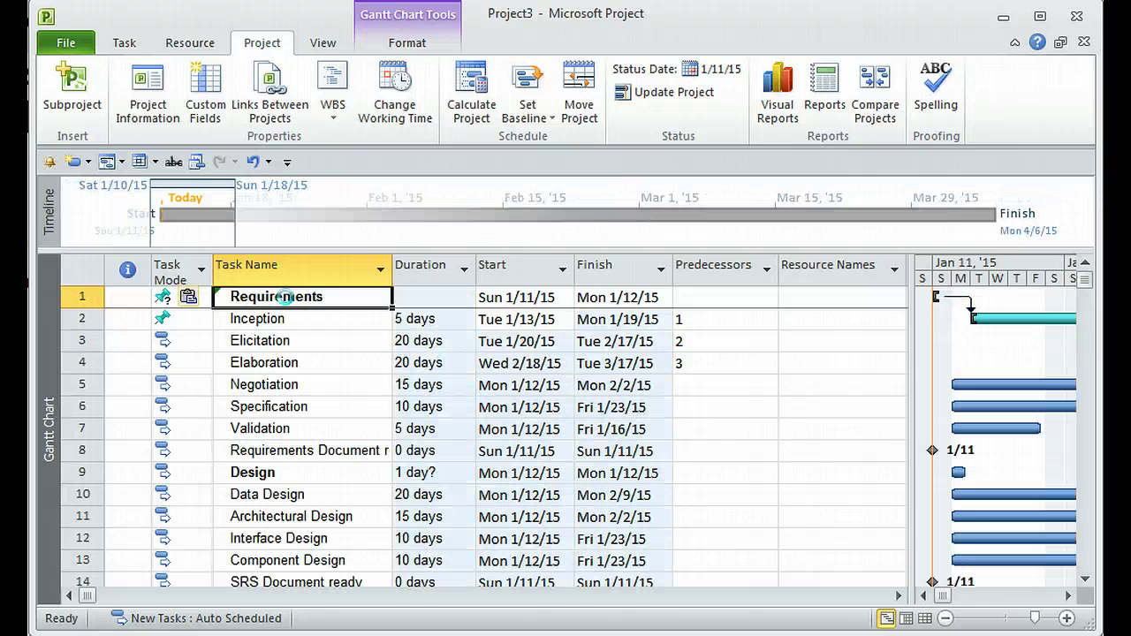
pyautogui.scroll(-1, 296, 333)
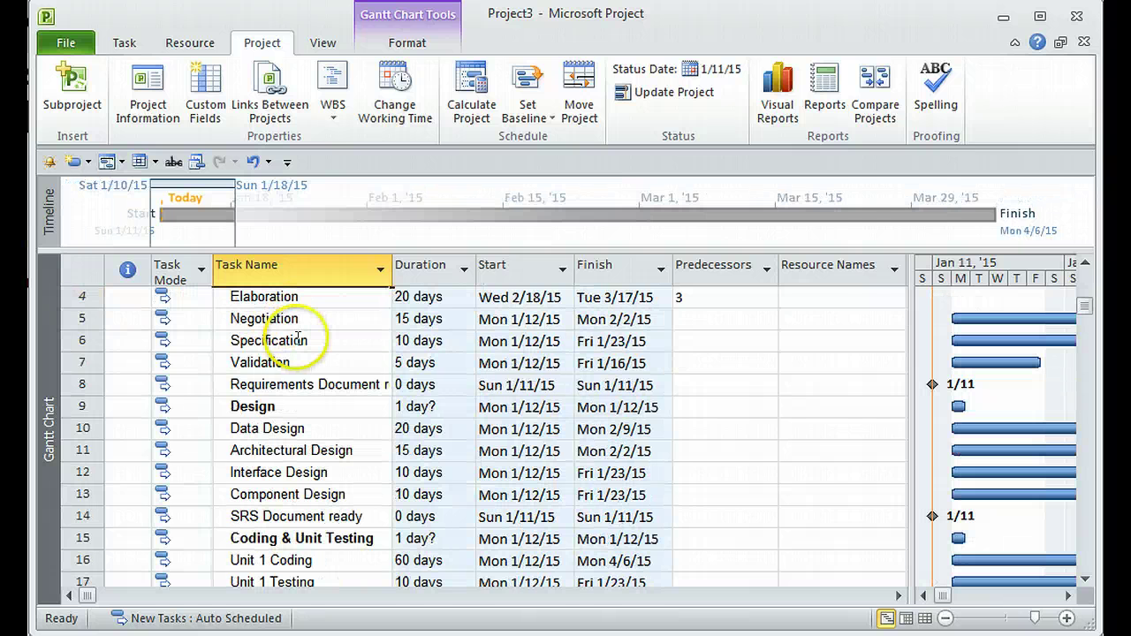
# Copy predecessors D4:D25 and paste them starting at Elicitation's Predecessors cell.
pyautogui.hotkey('alt', 'Tab')
pyautogui.click(414, 274)
pyautogui.scroll(4, 415, 277)
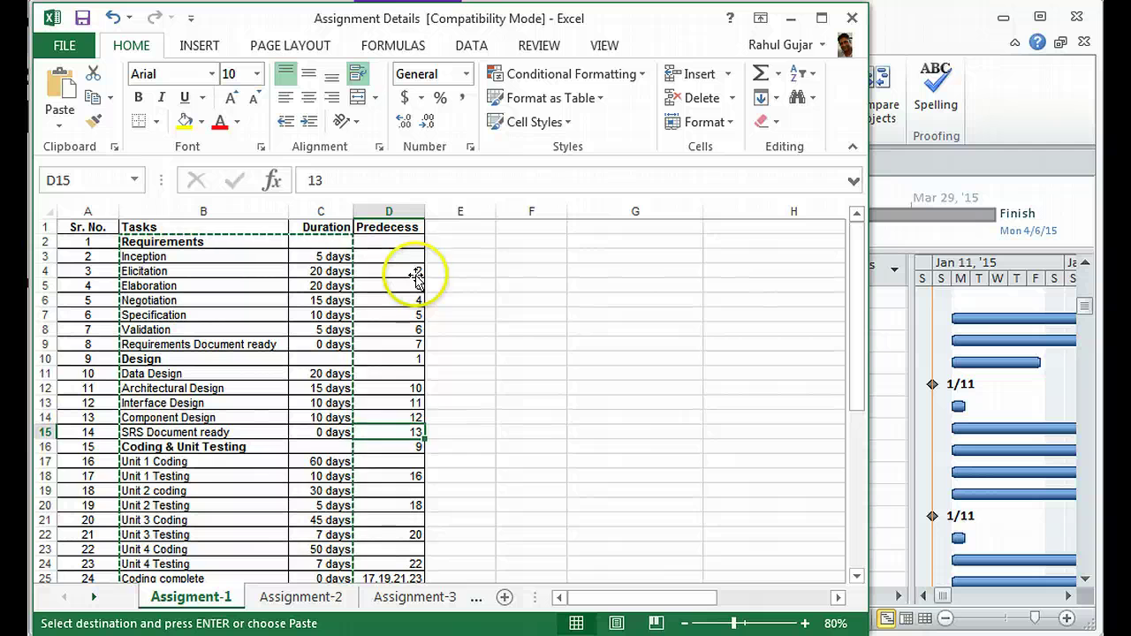
pyautogui.moveTo(402, 269); pyautogui.dragTo(403, 549)
pyautogui.hotkey('ctrl', 'c')
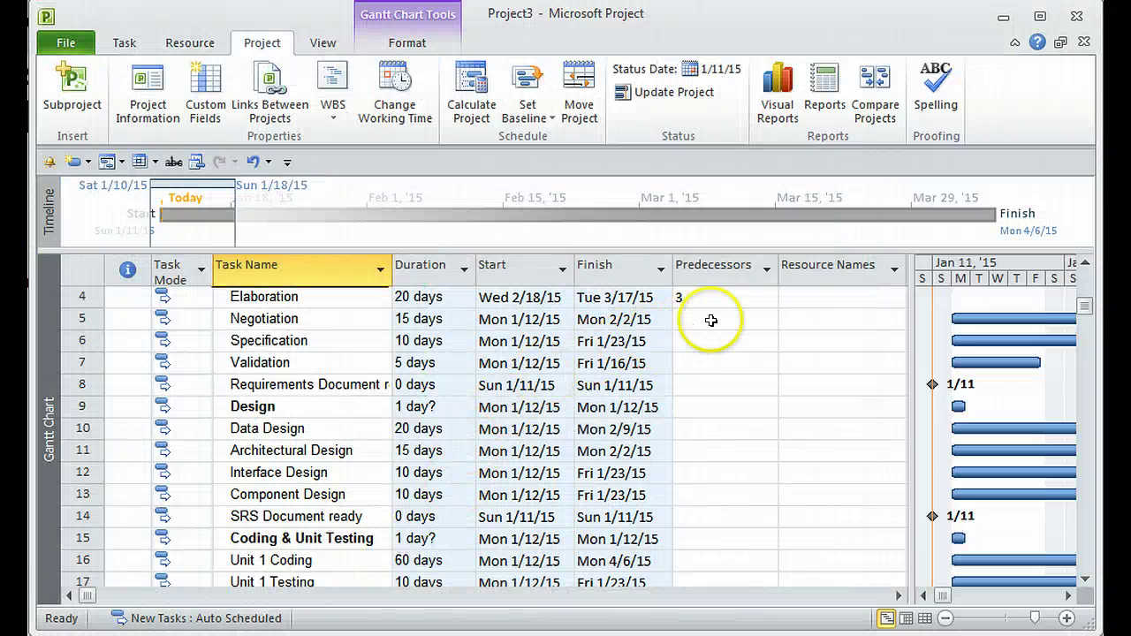
pyautogui.click(711, 320)
pyautogui.click(713, 297)
pyautogui.scroll(1, 714, 298)
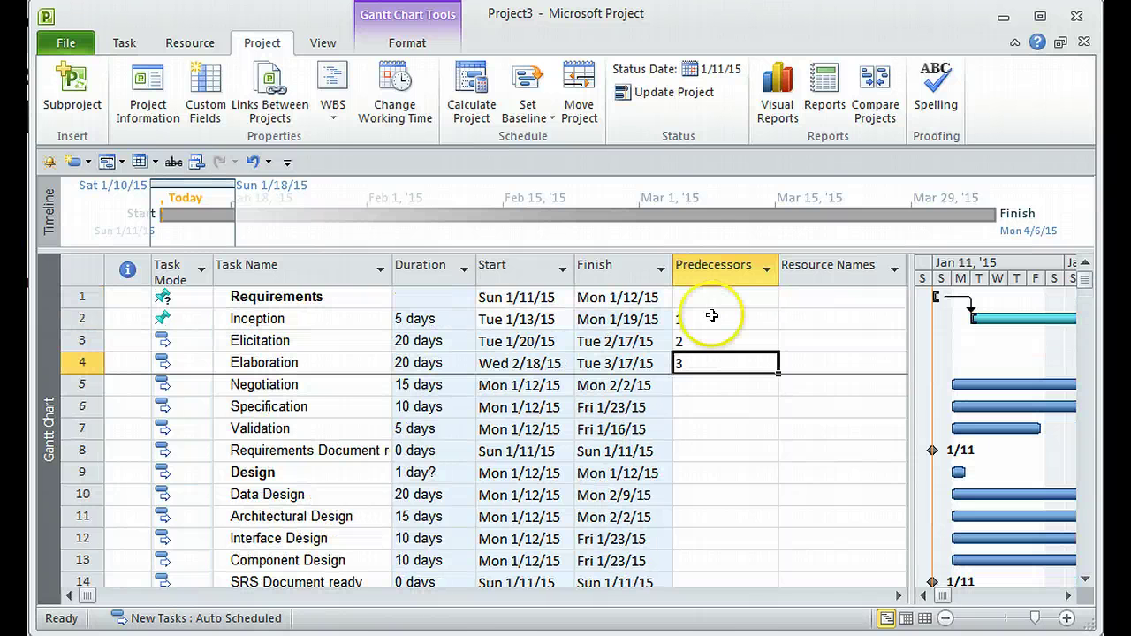
pyautogui.click(711, 340)
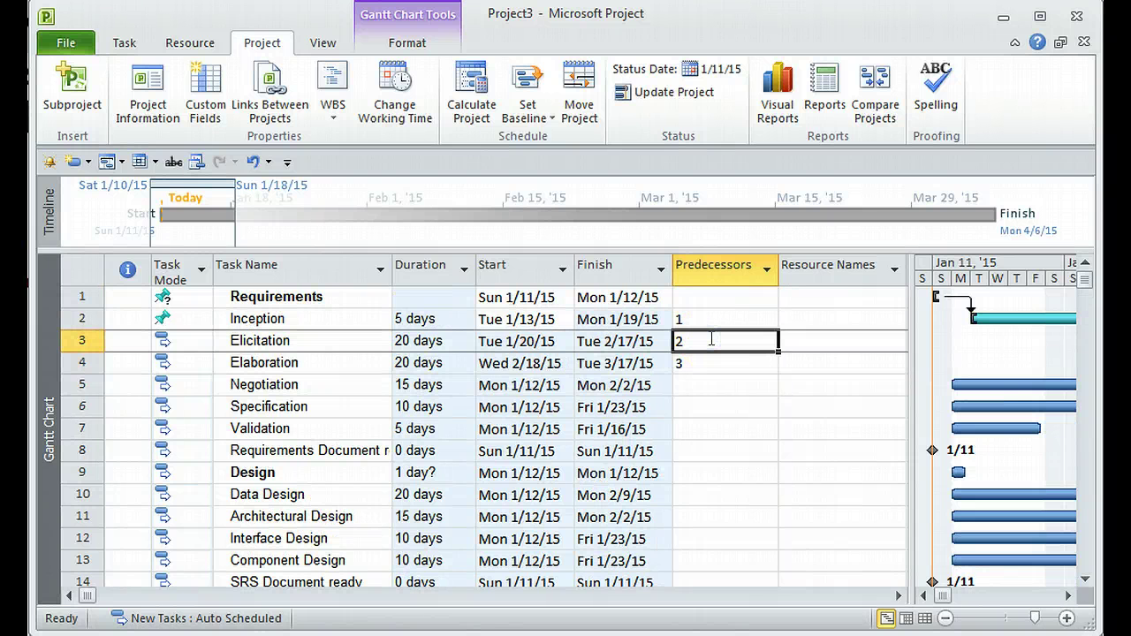
pyautogui.hotkey('ctrl', 'v')
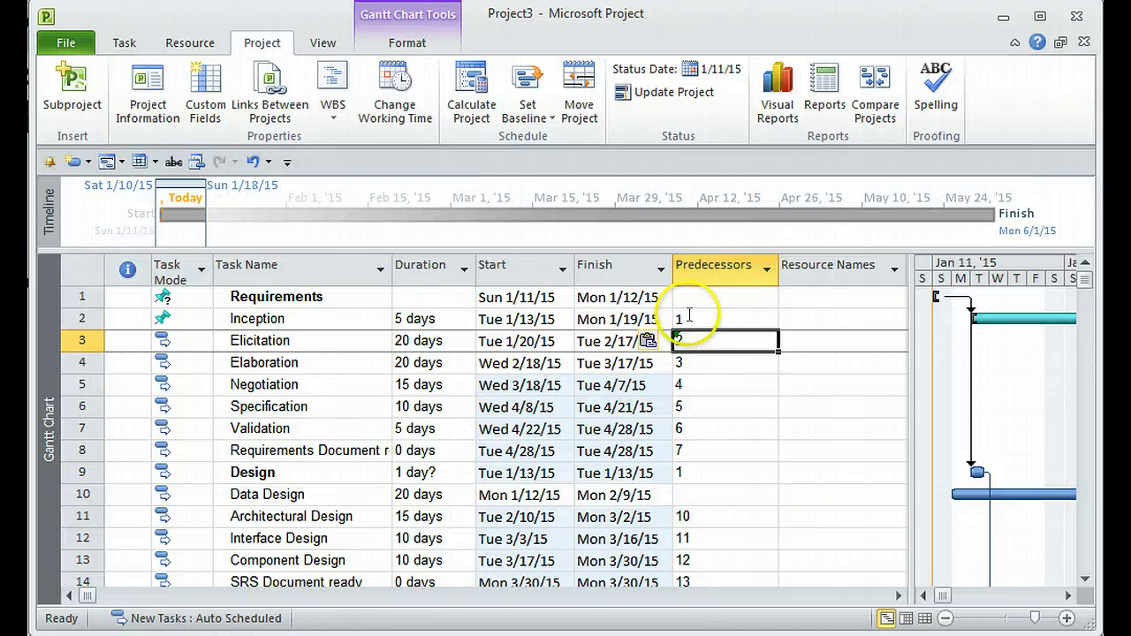
# Delete Inception's leftover predecessor so it has none.
pyautogui.click(687, 315)
pyautogui.press('Delete')
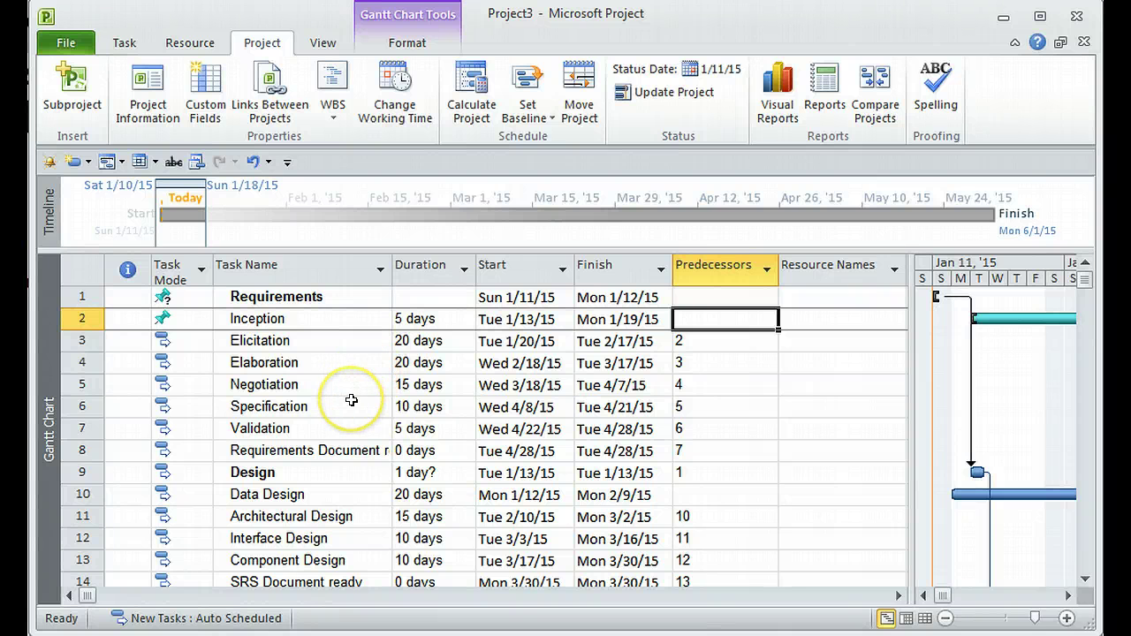
pyautogui.scroll(-1, 351, 400)
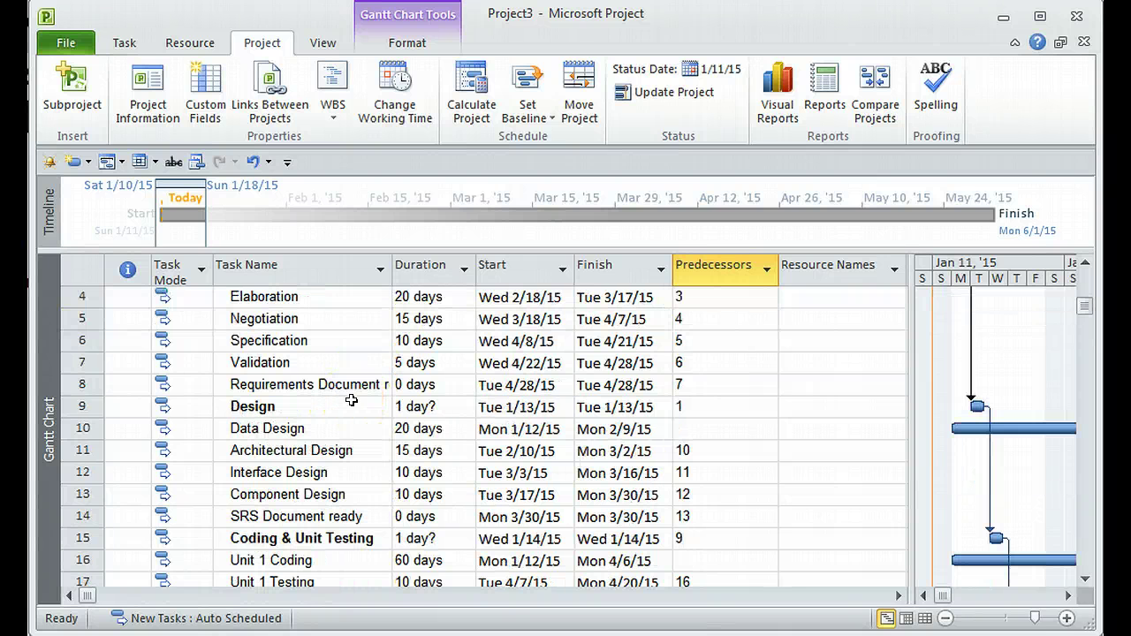
# Switch Inception and the Requirements summary to Auto Scheduled, so Inception runs Mon 1/12/15–Fri 1/16/15.
pyautogui.scroll(1, 351, 400)
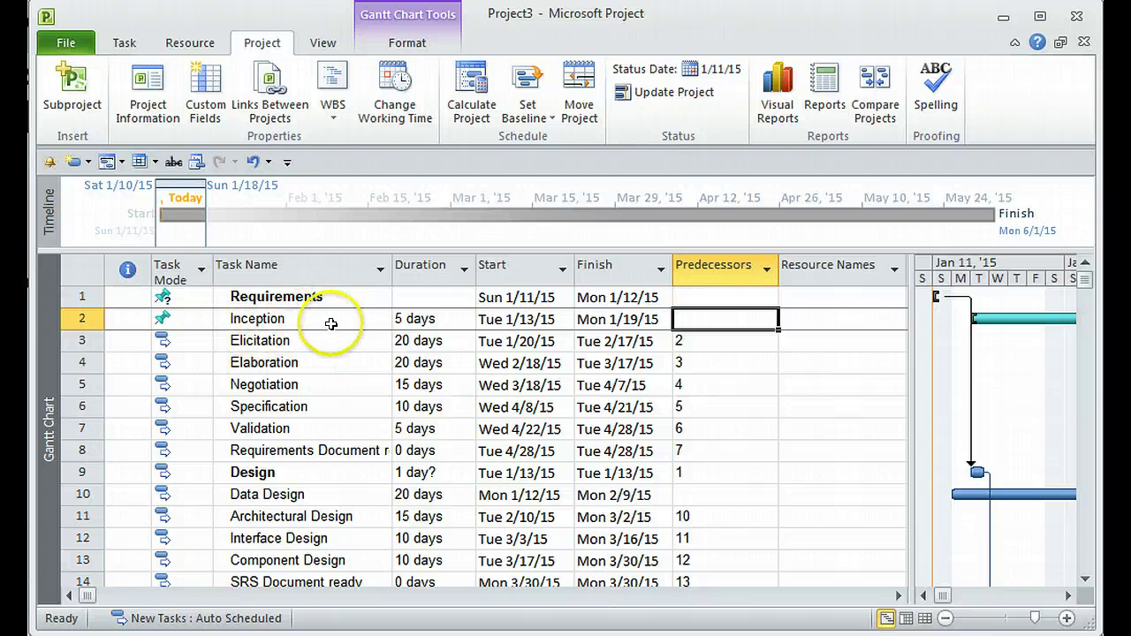
pyautogui.click(181, 321)
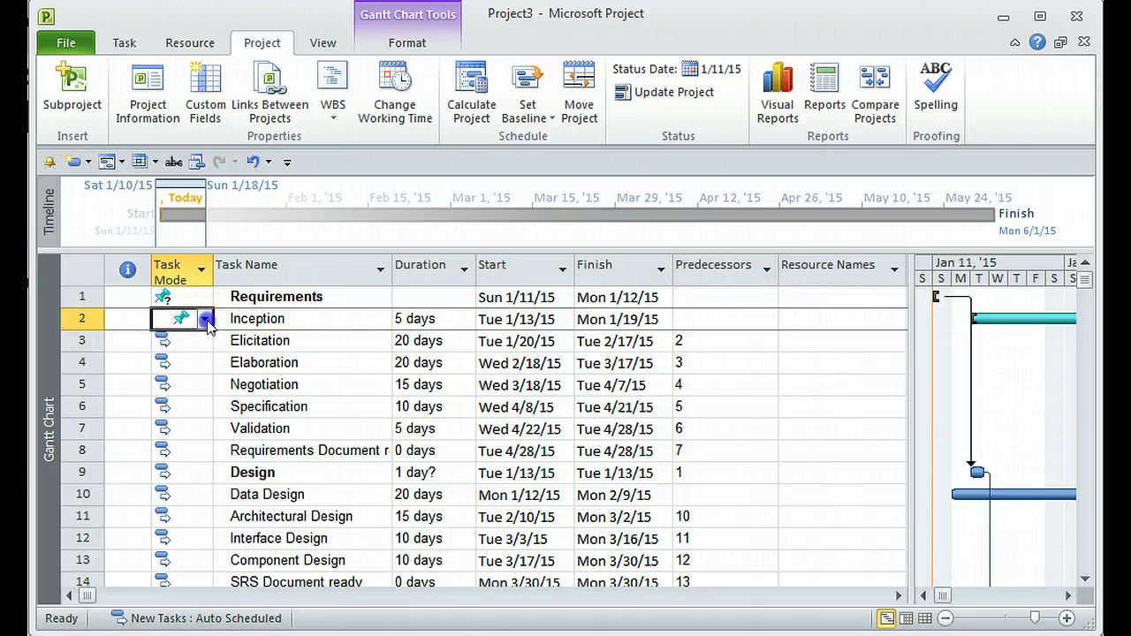
pyautogui.click(204, 320)
pyautogui.click(190, 353)
pyautogui.click(332, 356)
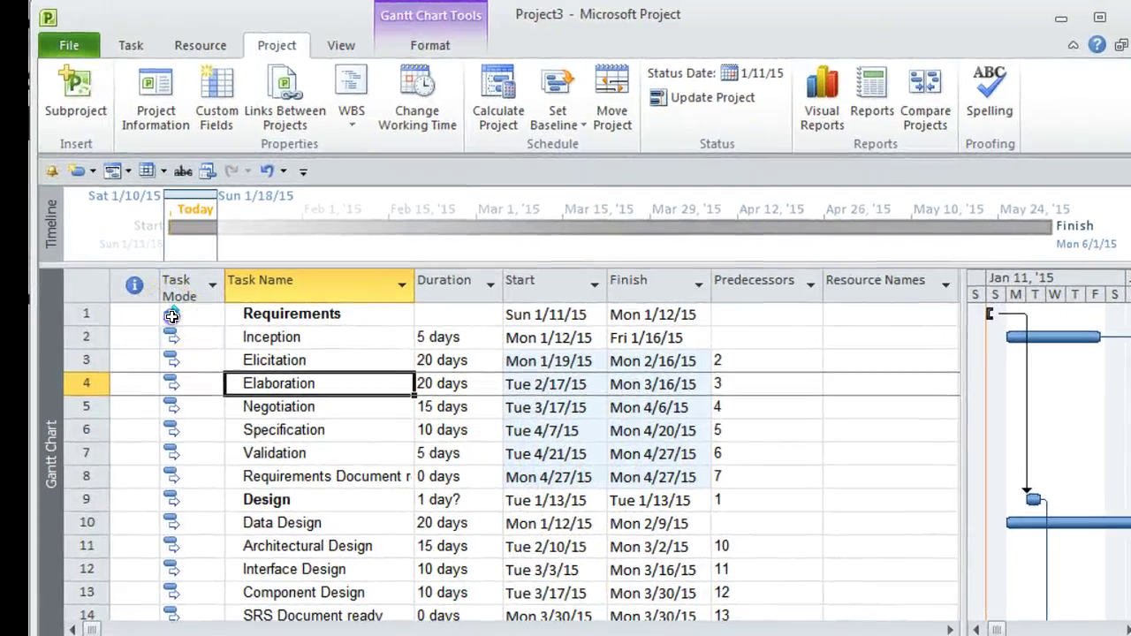
pyautogui.click(209, 302)
pyautogui.click(219, 320)
pyautogui.click(221, 363)
pyautogui.click(320, 381)
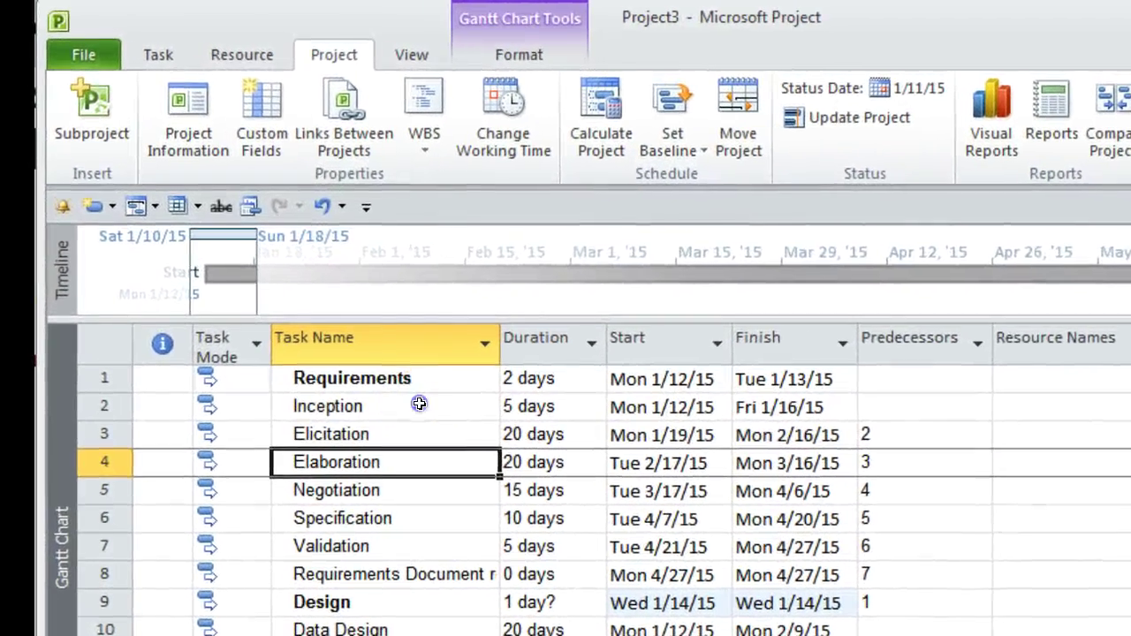
# Indent Inception through Requirements Document ready under the Requirements summary task.
pyautogui.moveTo(403, 390); pyautogui.dragTo(433, 571)
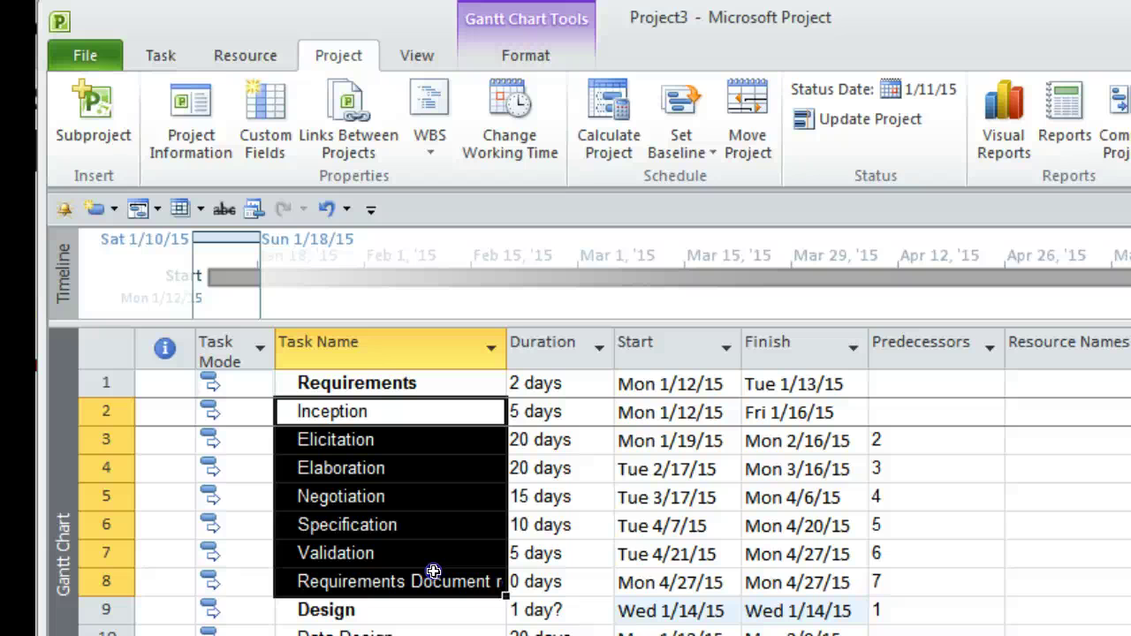
pyautogui.click(159, 55)
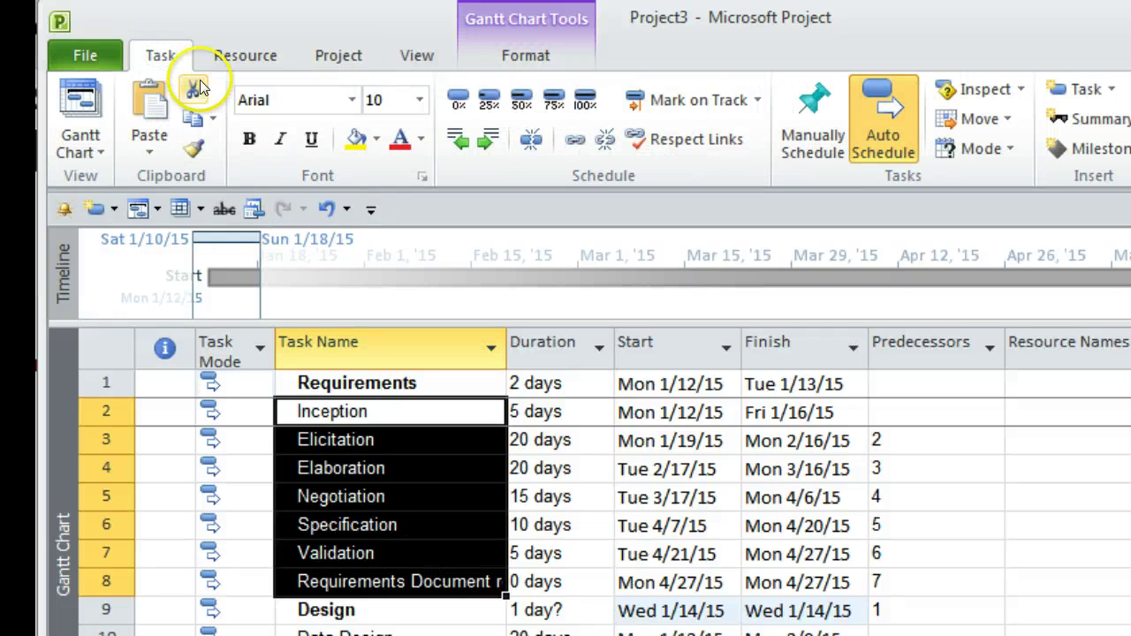
pyautogui.click(484, 141)
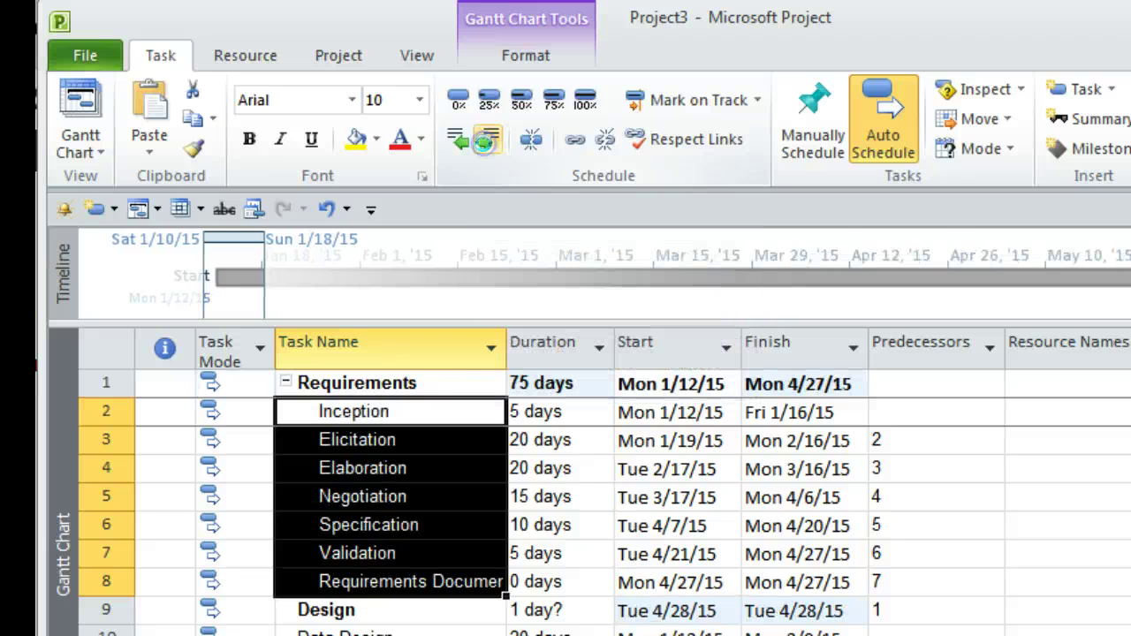
# Insert a new placeholder task above Elaboration in the Requirements phase.
pyautogui.click(341, 413)
pyautogui.click(343, 383)
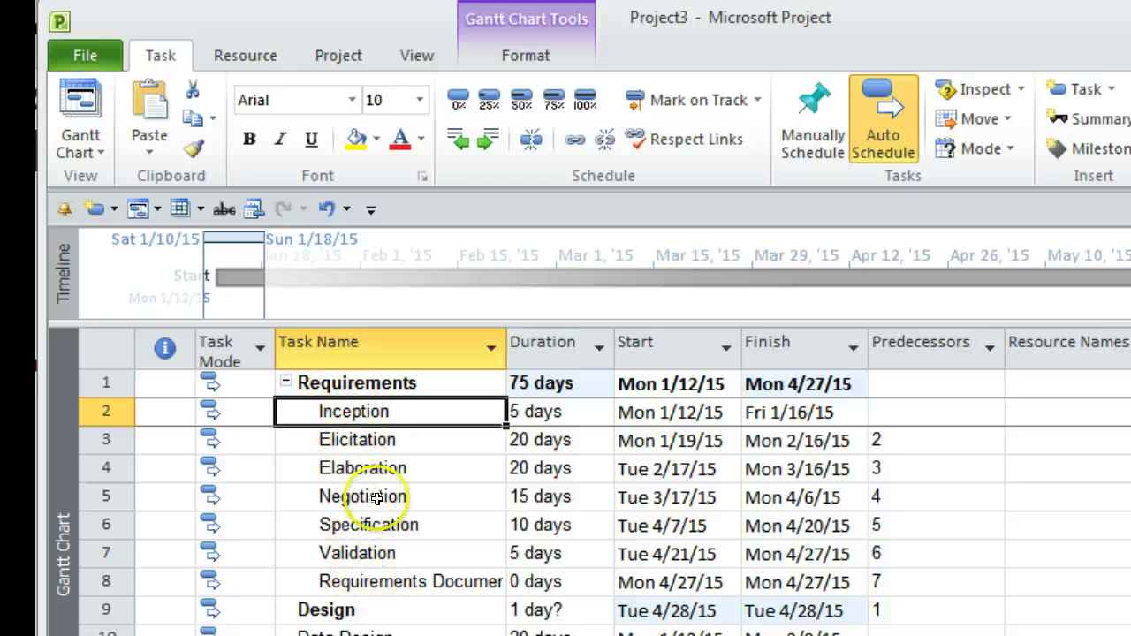
pyautogui.click(373, 468)
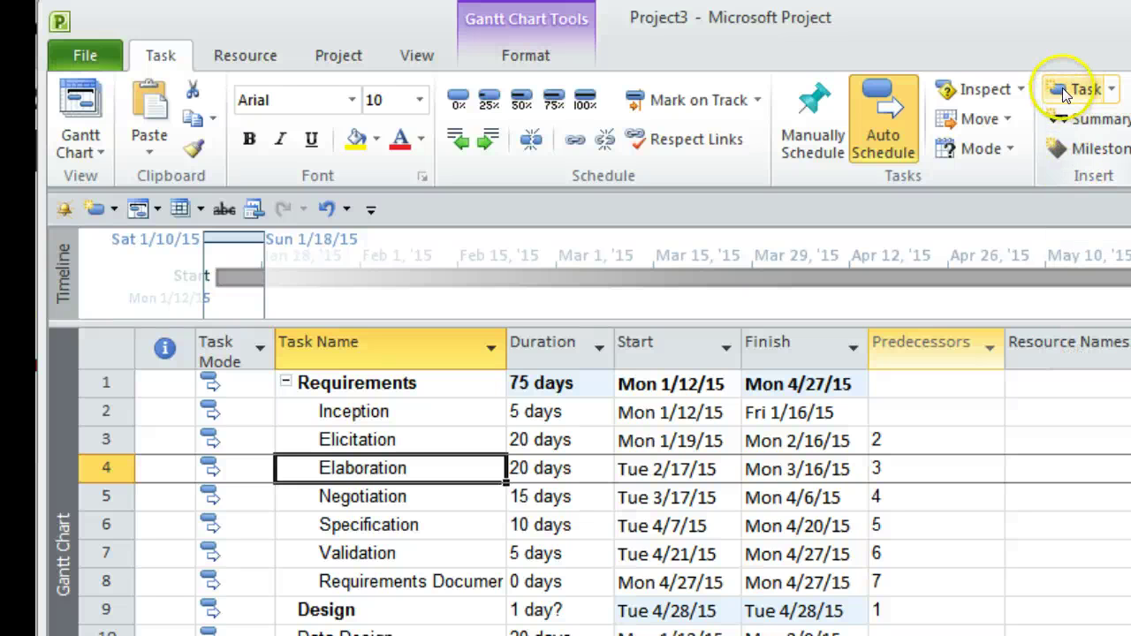
pyautogui.click(1066, 91)
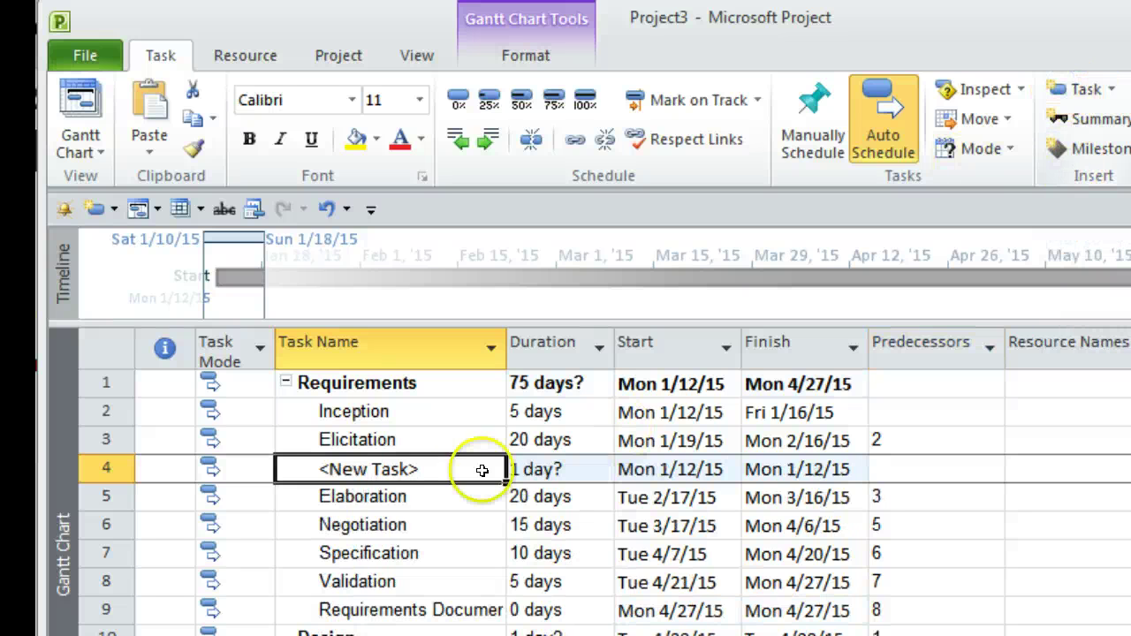